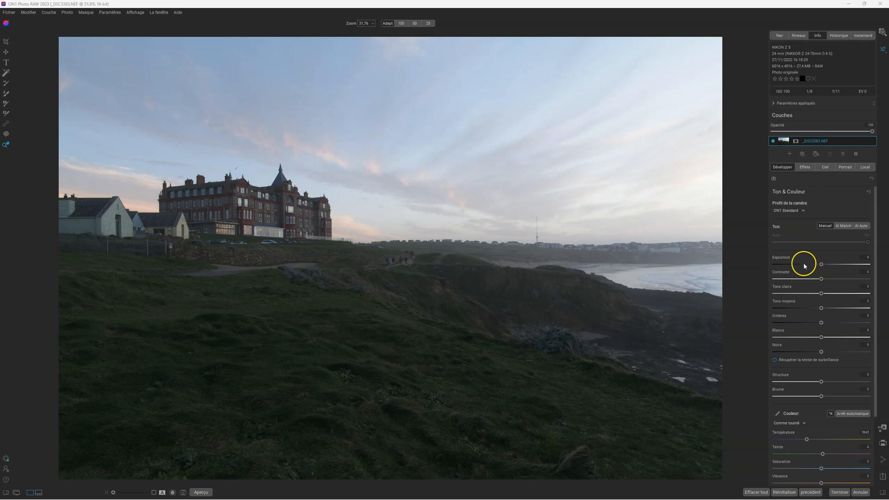
Step: Keep the camera profile at ON1 Standard and apply the AI Auto tone adjustment to the photo
left_click(803, 211)
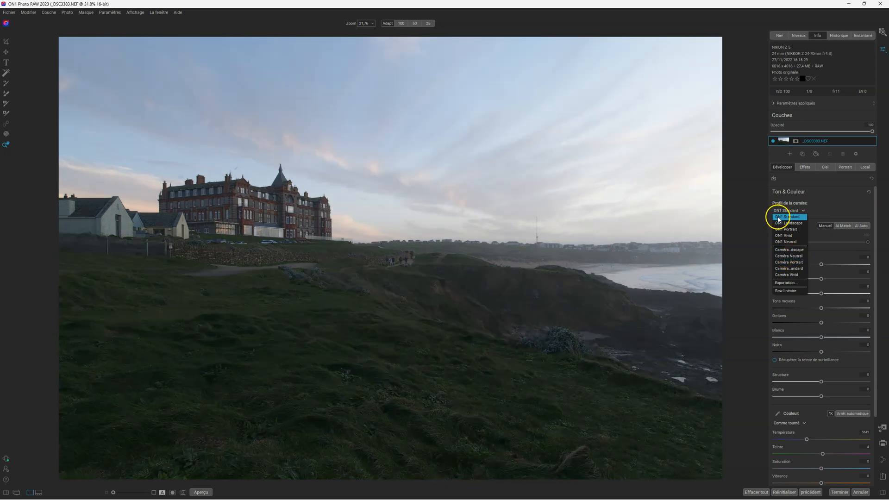
left_click(779, 217)
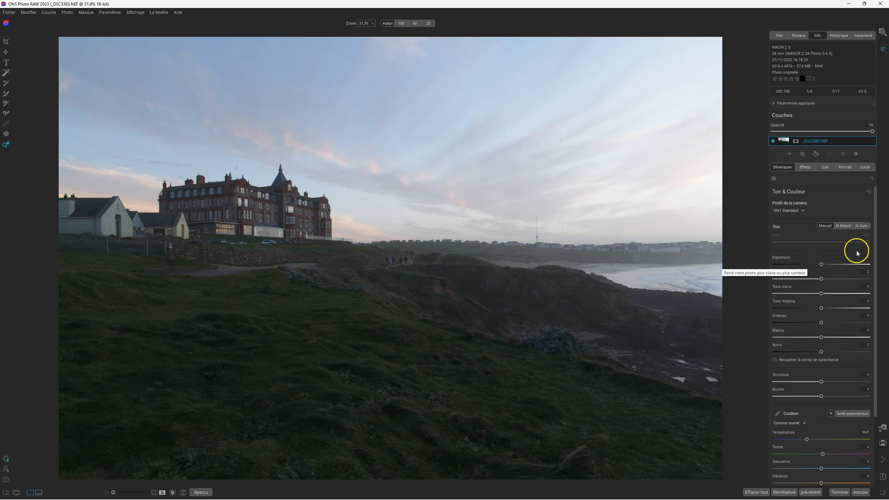
left_click(866, 229)
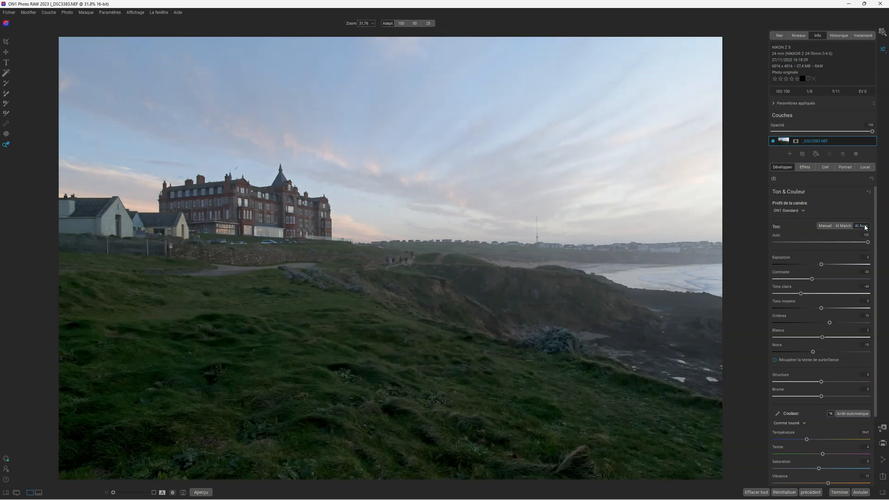
Step: Toggle the preview repeatedly to compare the original photo with the AI Auto result
key("backslash")
key("backslash")
key("backslash")
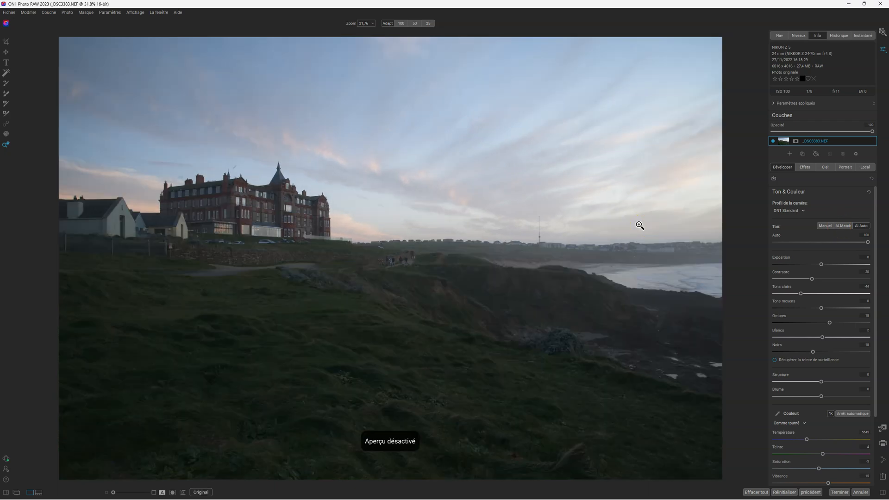
key("backslash")
key("backslash")
key("backslash")
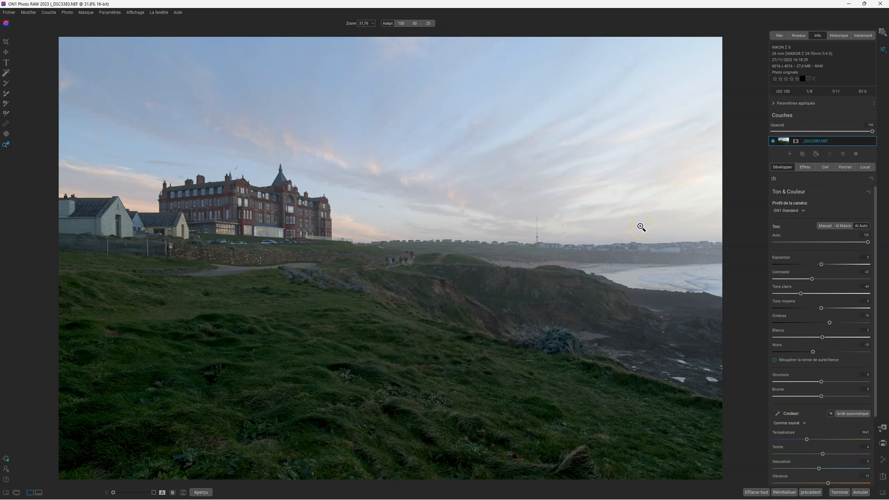
key("backslash")
key("backslash")
Step: Try slightly darker midtones, and return the tone adjustment to AI Auto
left_click(868, 243)
left_click_drag(869, 243, 885, 236)
left_click(822, 308)
mouse_move(821, 309)
left_mouse_down()
mouse_move(835, 309)
mouse_move(799, 308)
mouse_move(836, 309)
mouse_move(818, 309)
left_mouse_up()
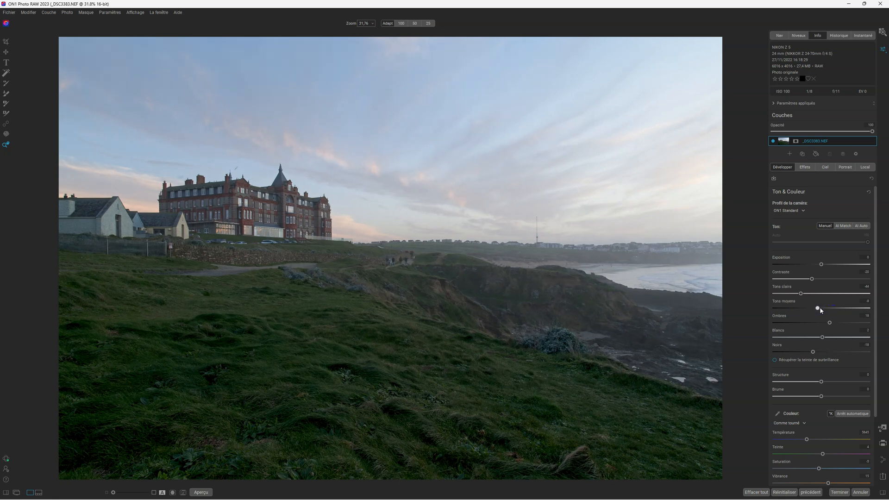
left_click(818, 308)
left_click(863, 226)
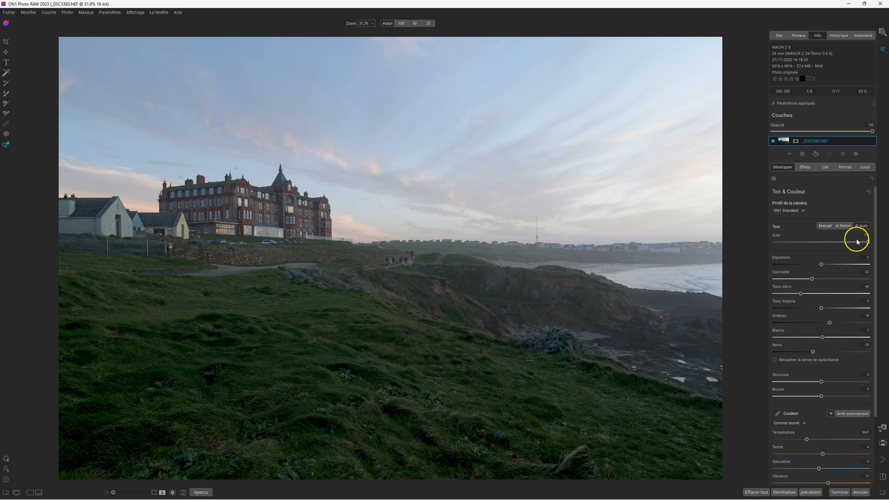
Step: Try lower AI Auto amounts of about 65 and 51, and return the amount to 100
left_click_drag(868, 241, 841, 264)
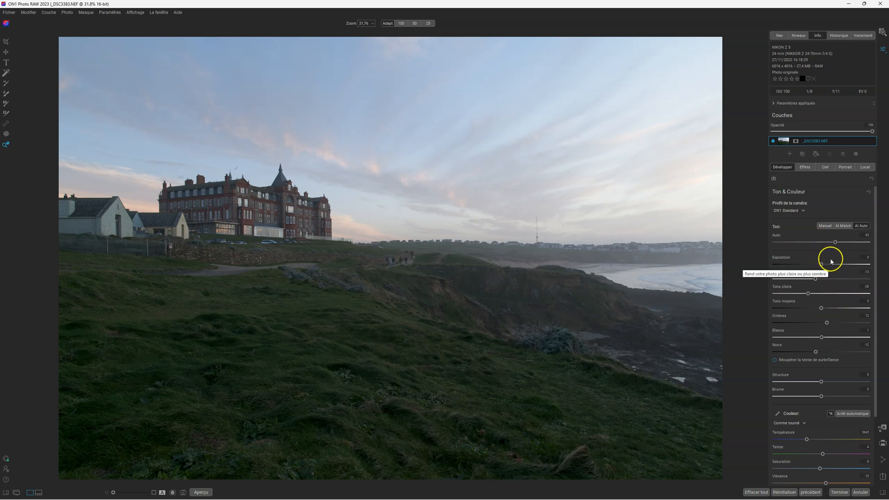
left_click_drag(833, 242, 886, 242)
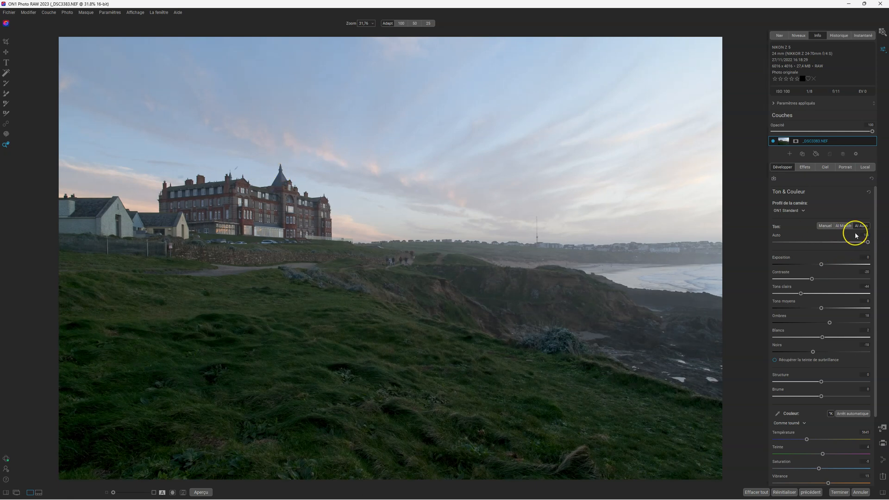
left_click_drag(868, 242, 823, 240)
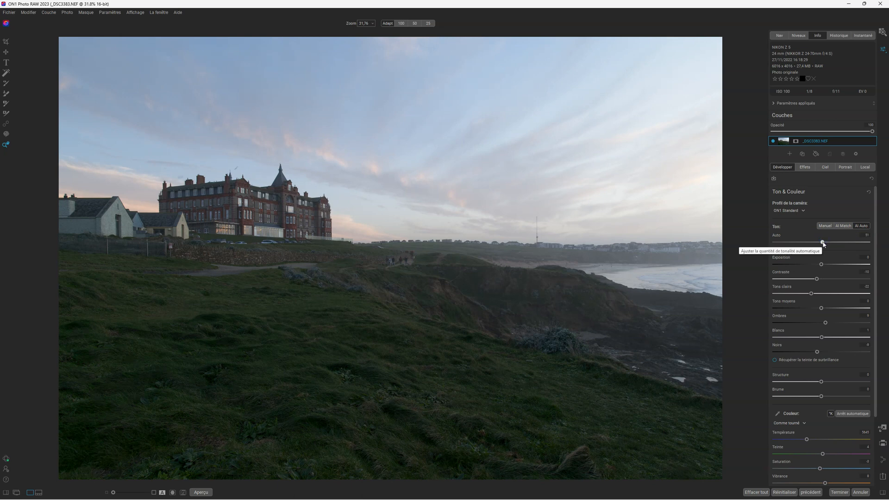
left_click_drag(823, 242, 887, 244)
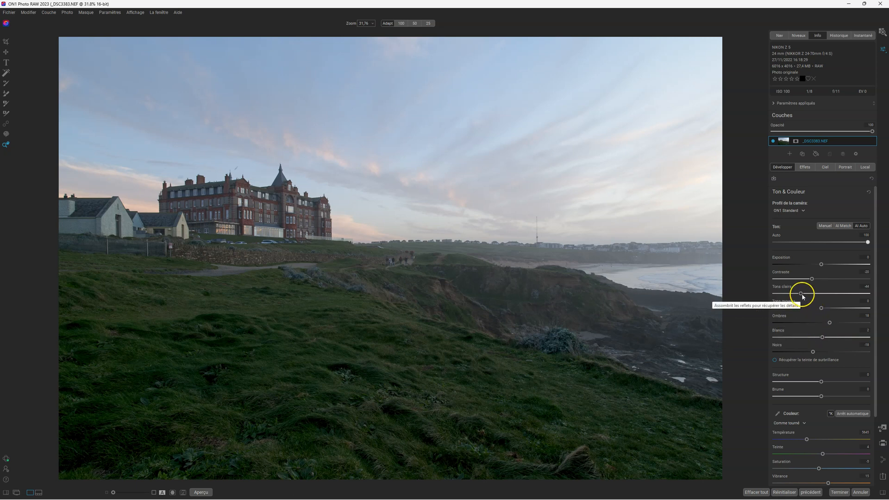
Step: Lower the highlights close to their minimum and reduce the exposure to -0.8
left_click_drag(801, 294, 779, 294)
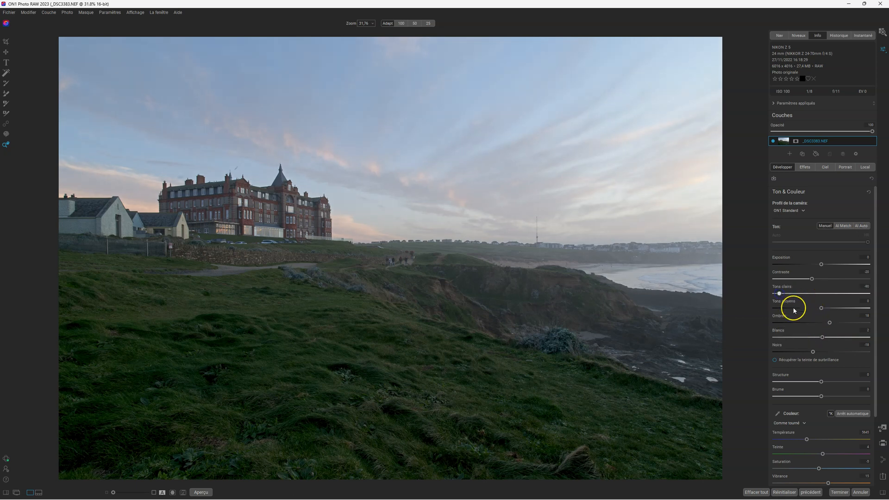
left_click_drag(822, 265, 814, 265)
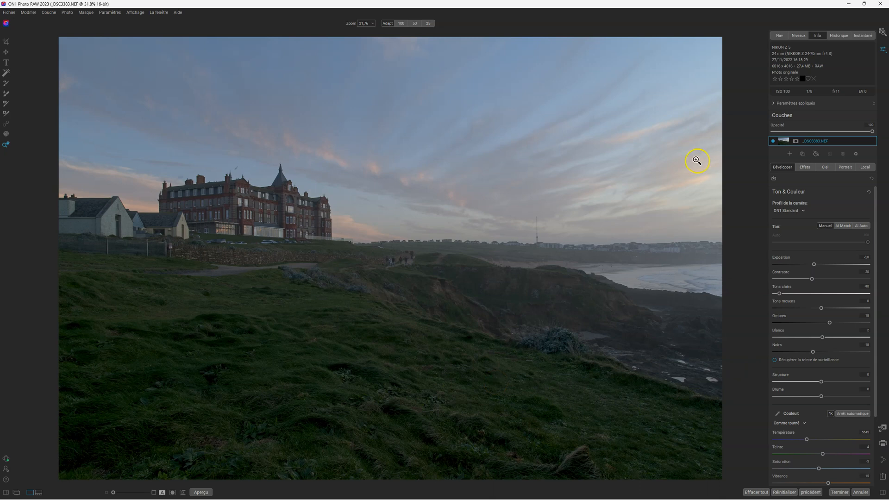
Step: Display the levels histogram and raise the blacks to 1
left_click(798, 35)
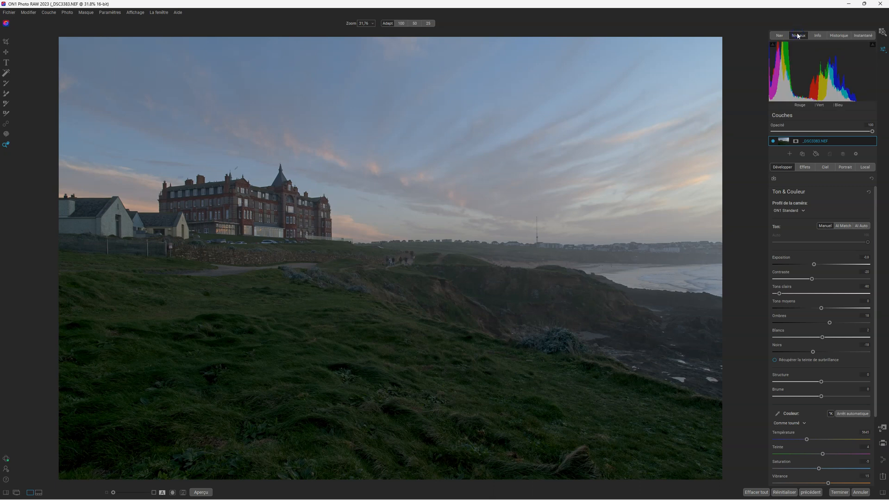
left_click(814, 352)
left_click_drag(814, 354, 821, 353)
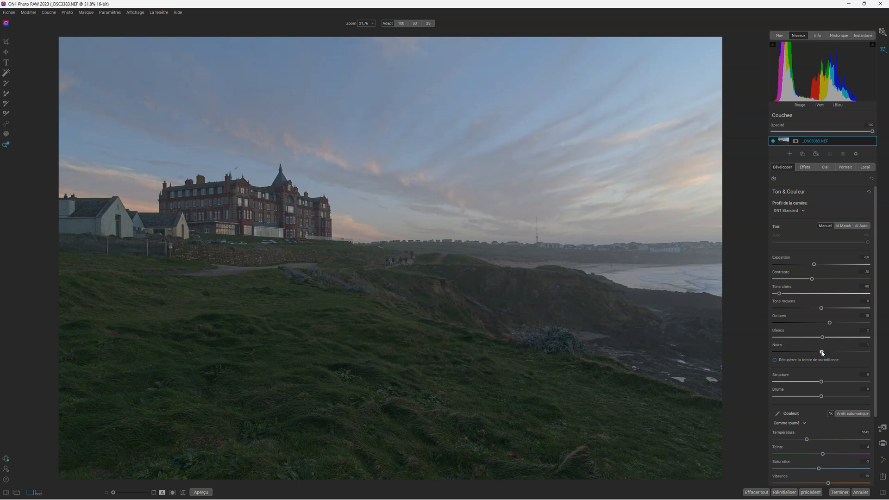
left_click_drag(823, 353, 823, 354)
Step: Reduce the haze moderately and raise the structure to 17
left_click(822, 397)
left_click_drag(822, 397, 803, 397)
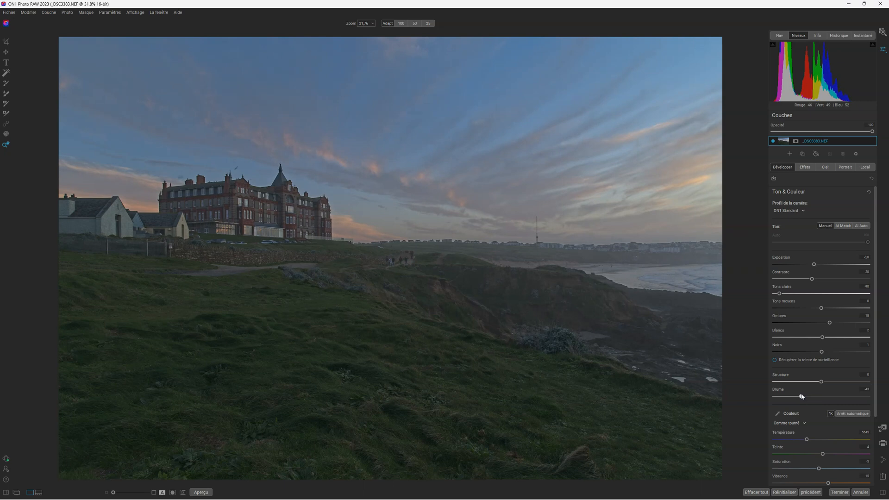
left_click_drag(803, 397, 804, 398)
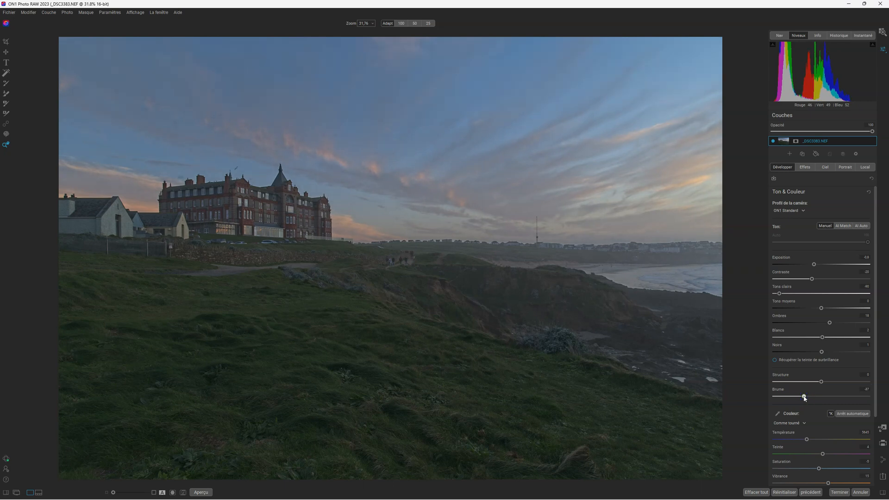
mouse_move(821, 383)
left_mouse_down()
mouse_move(834, 379)
mouse_move(826, 384)
left_mouse_up()
Step: Try the haze at -100, settle on -4, and set the exposure to -0.7
left_click_drag(805, 397, 763, 395)
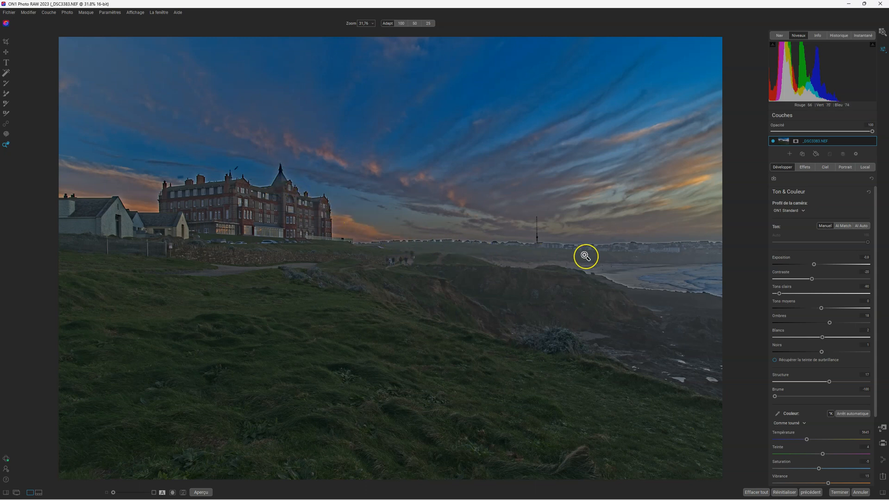
left_click_drag(775, 396, 820, 397)
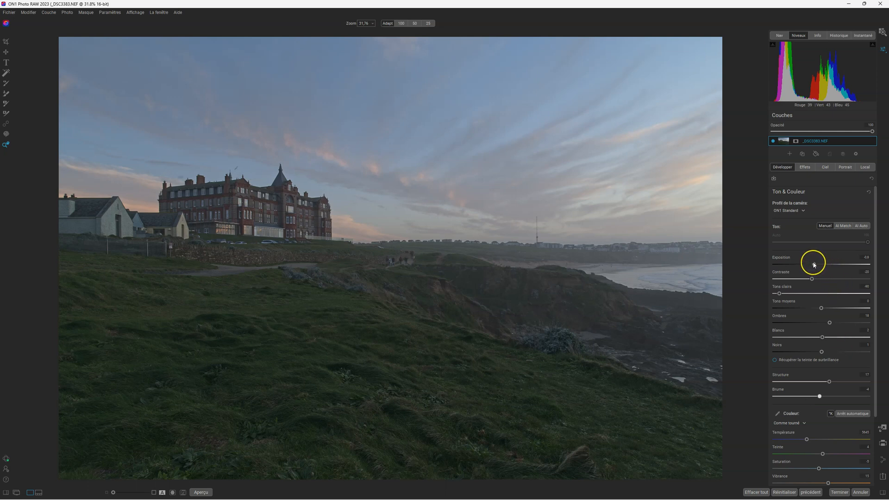
left_click_drag(815, 265, 815, 266)
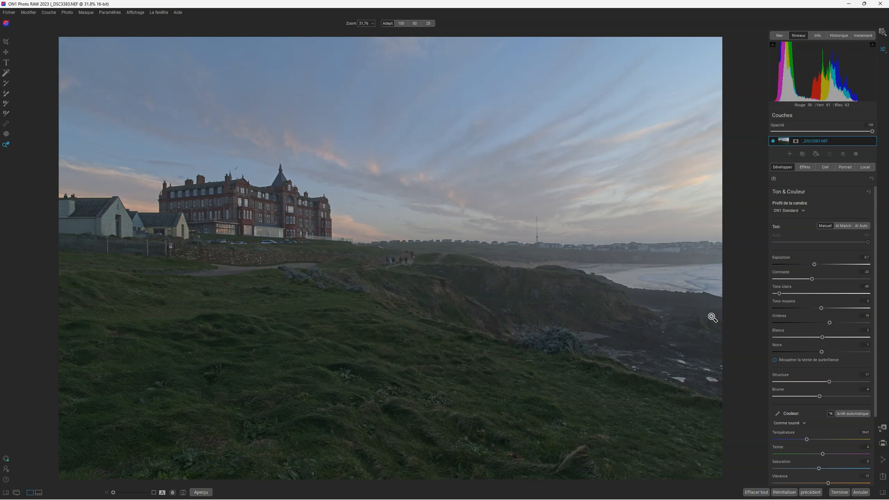
Step: Switch the white balance to Auto, and fine-tune it with a slightly warmer temperature and a tint of 12
scroll(824, 367, "down", 3)
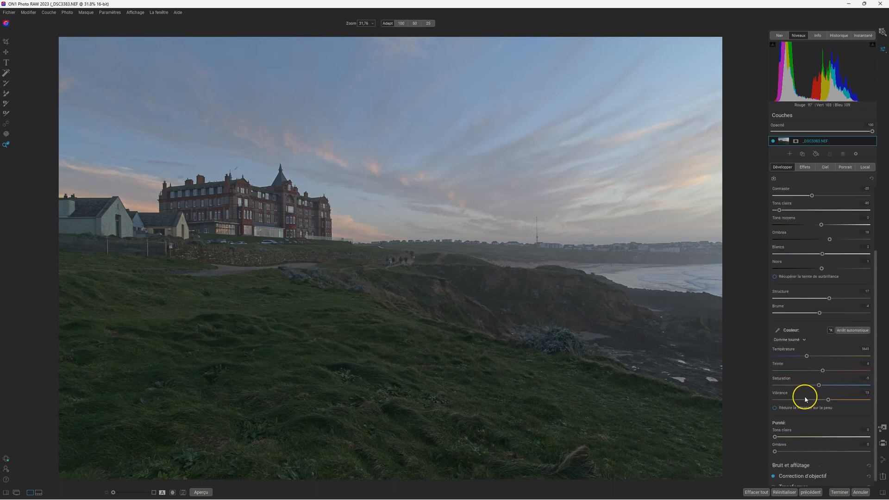
left_click(803, 339)
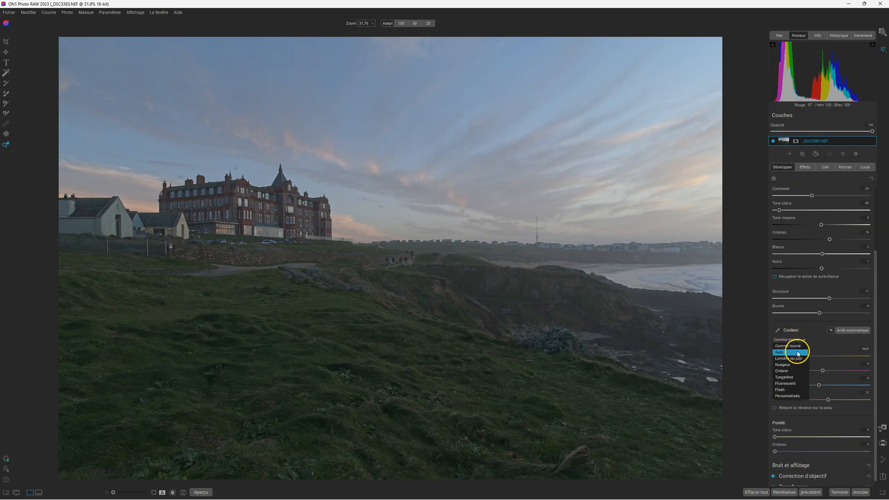
left_click(798, 352)
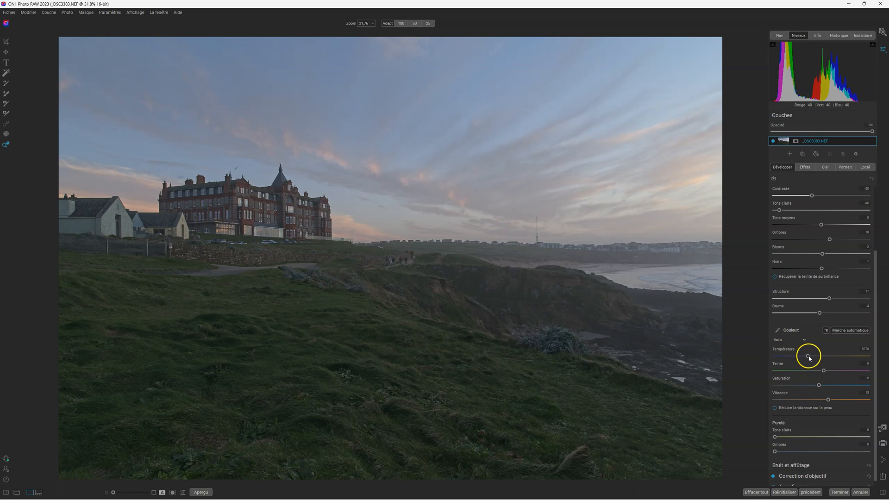
left_click_drag(809, 357, 814, 358)
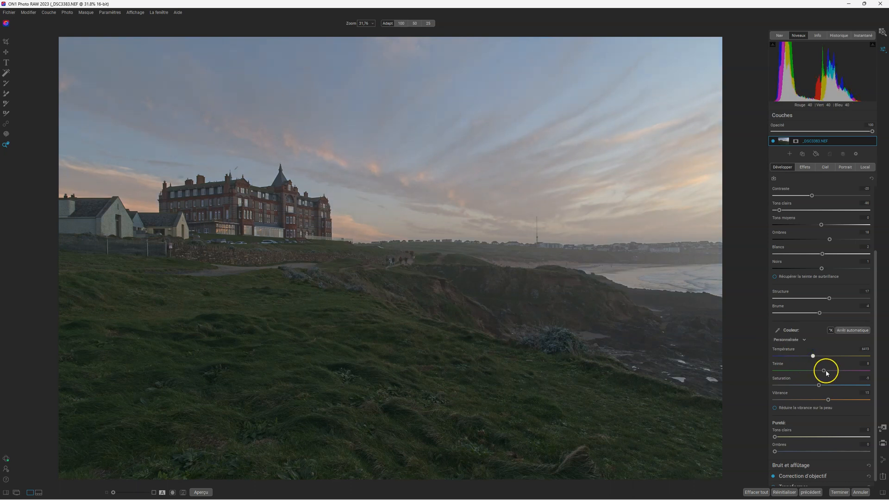
left_click_drag(826, 373, 828, 373)
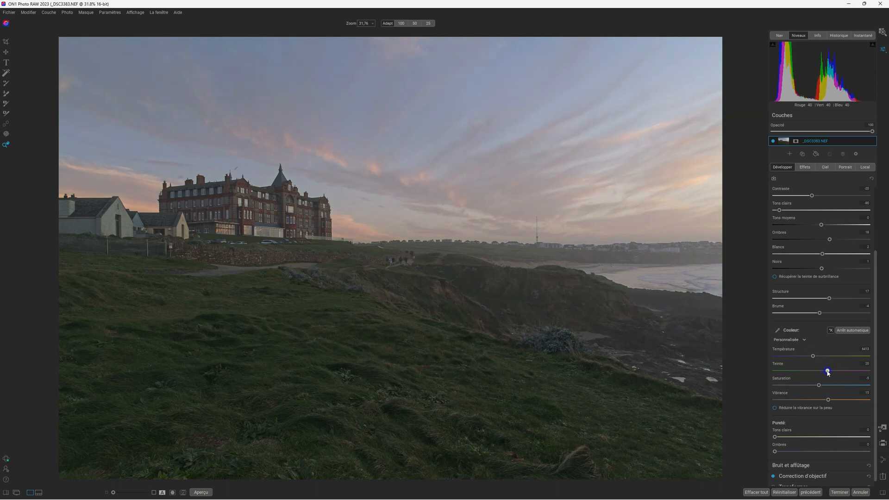
left_click_drag(828, 373, 826, 373)
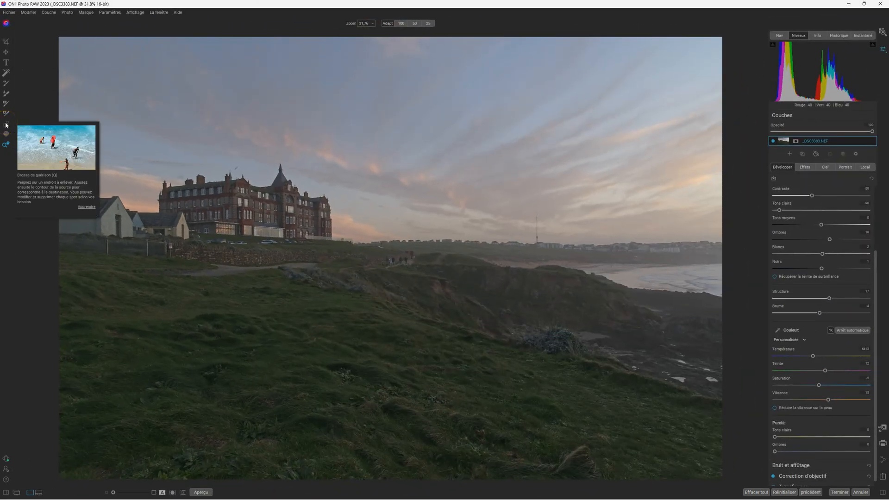
Step: Activate the Healing Brush and toggle dust visualization to inspect the sky for sensor spots
left_click(6, 124)
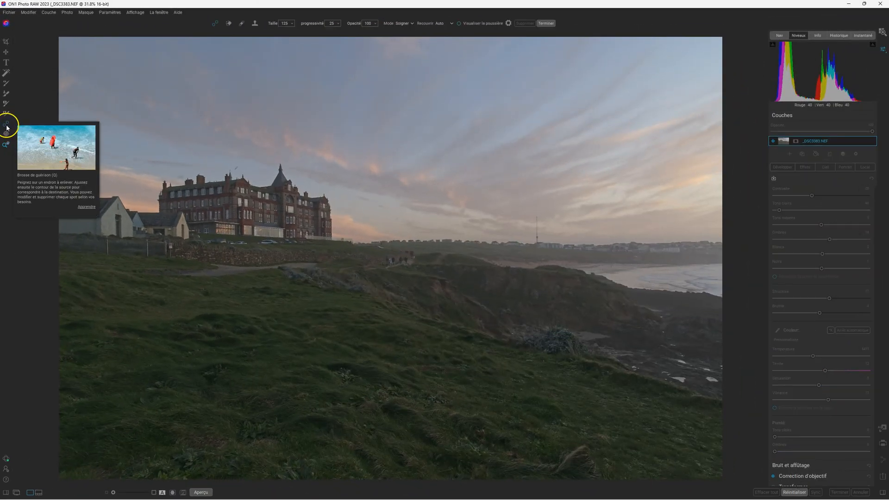
left_click(459, 23)
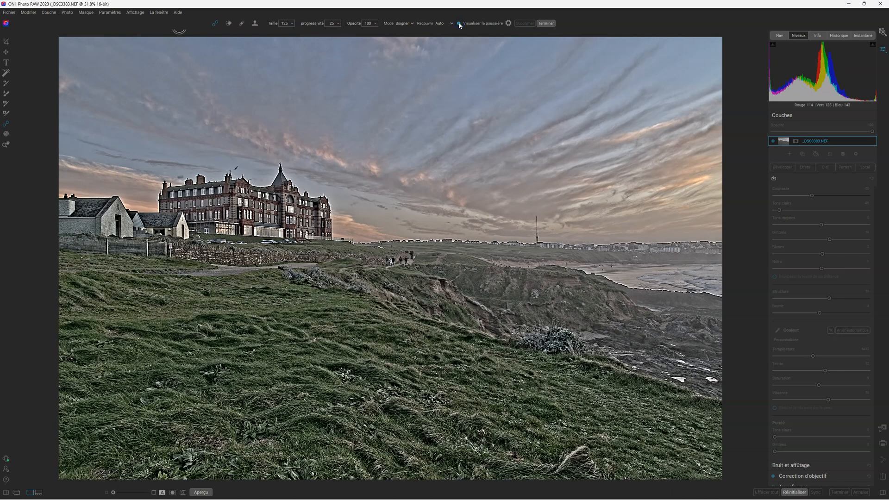
left_click(459, 24)
left_click(459, 24)
left_click(459, 23)
left_click(459, 24)
Step: Heal two dust spots in the sky above the headland and finish the retouching
left_click(444, 181)
left_click(493, 117)
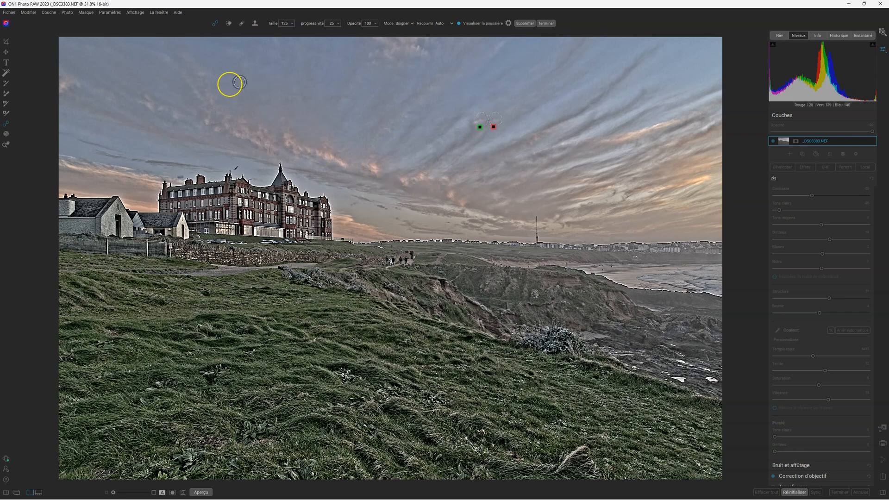
left_click(545, 23)
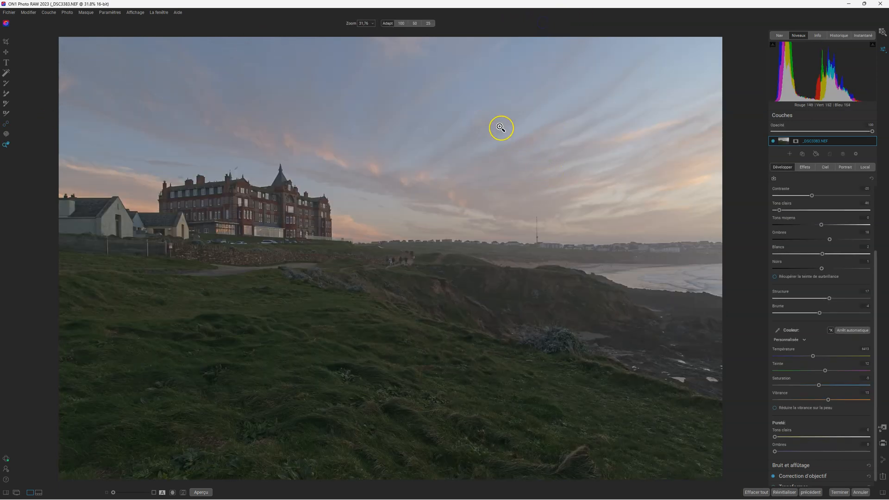
Step: Reopen the Healing Brush retouching and move the upper sky spot's source point just above the spot, finishing the edit
left_click(6, 124)
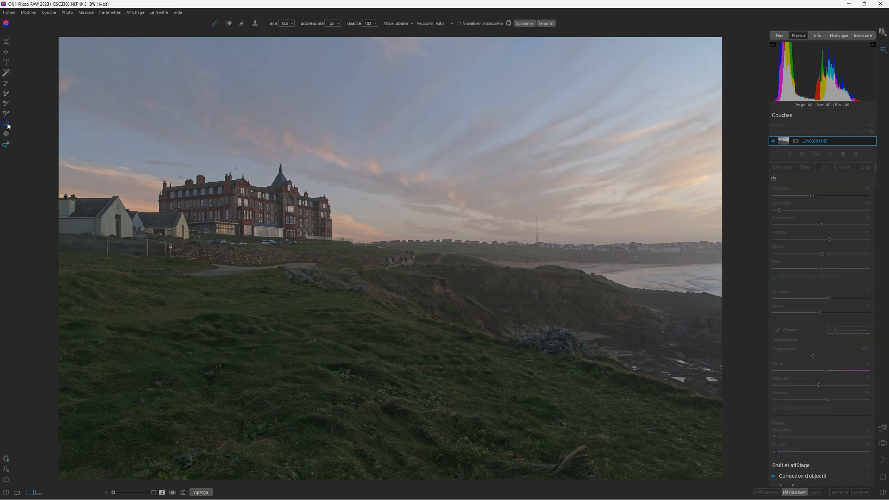
mouse_move(480, 127)
left_mouse_down()
mouse_move(453, 135)
mouse_move(483, 143)
mouse_move(479, 127)
mouse_move(495, 120)
left_mouse_up()
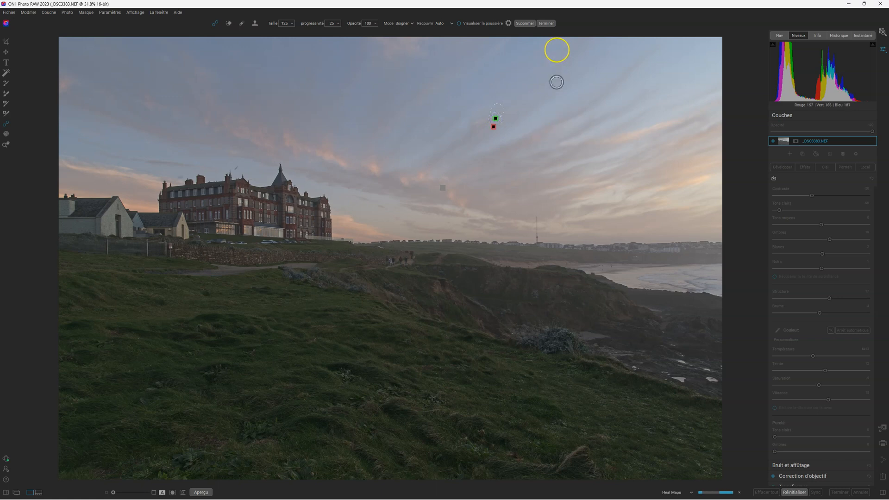
left_click(551, 23)
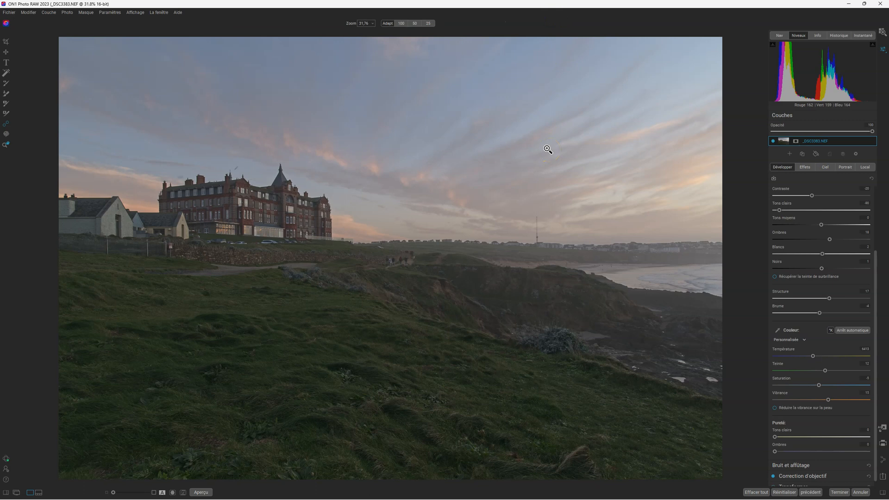
Step: Select the entire sky with the AI region selection tool in Adjustment mode
left_click(733, 334)
left_click(8, 74)
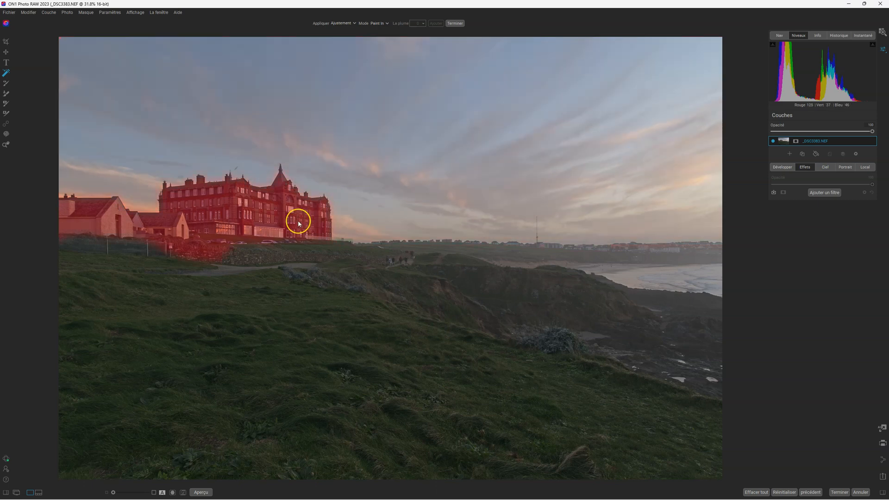
left_click(358, 121)
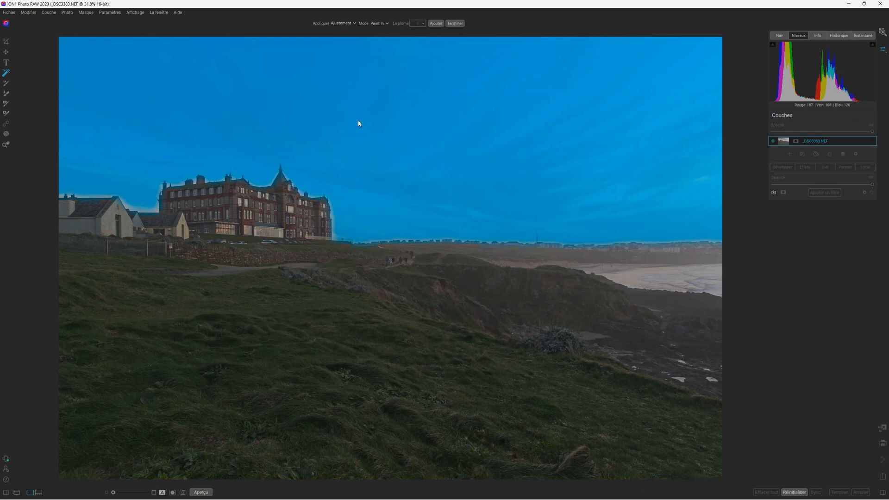
Step: Add a Curves (Courbes) filter limited to the AI-selected sky and finish the region selection
left_click(391, 212)
left_click(383, 145)
left_click(434, 153)
right_click(442, 156)
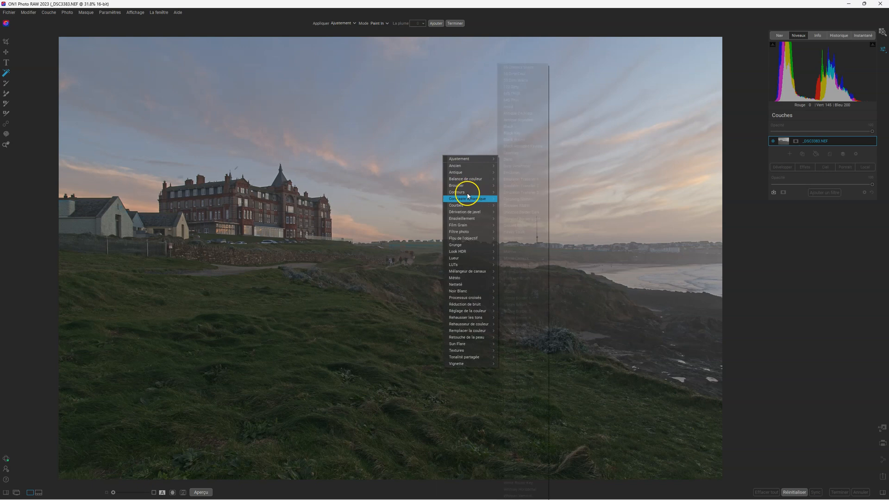
mouse_move(454, 247)
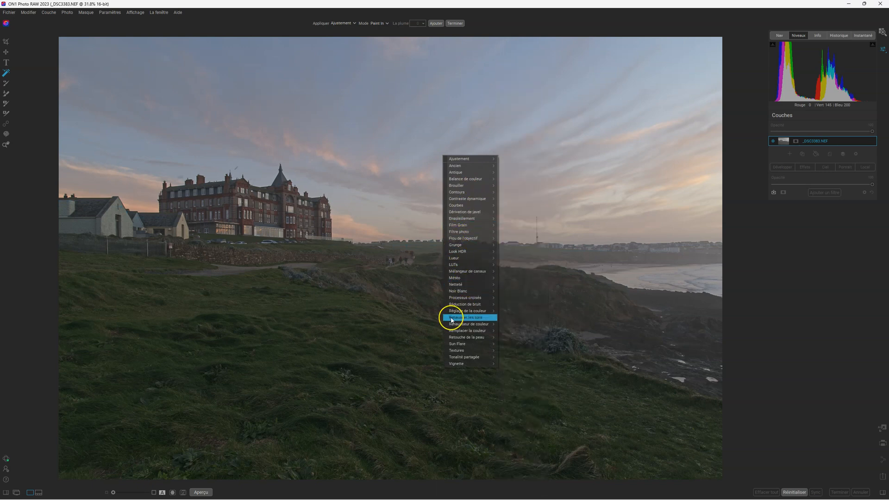
mouse_move(464, 206)
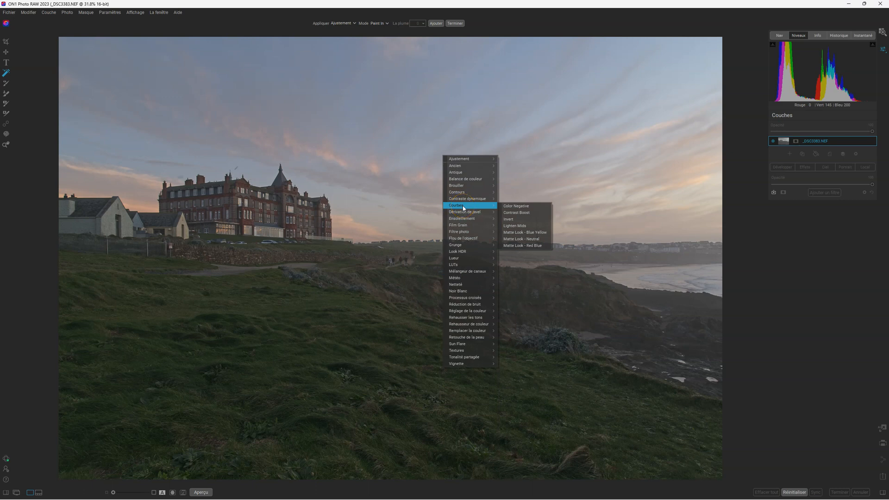
left_click(463, 206)
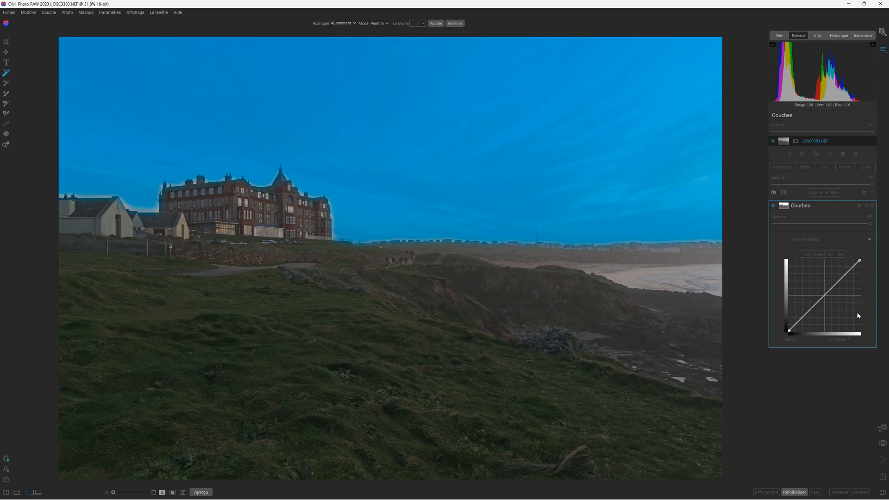
left_click(463, 26)
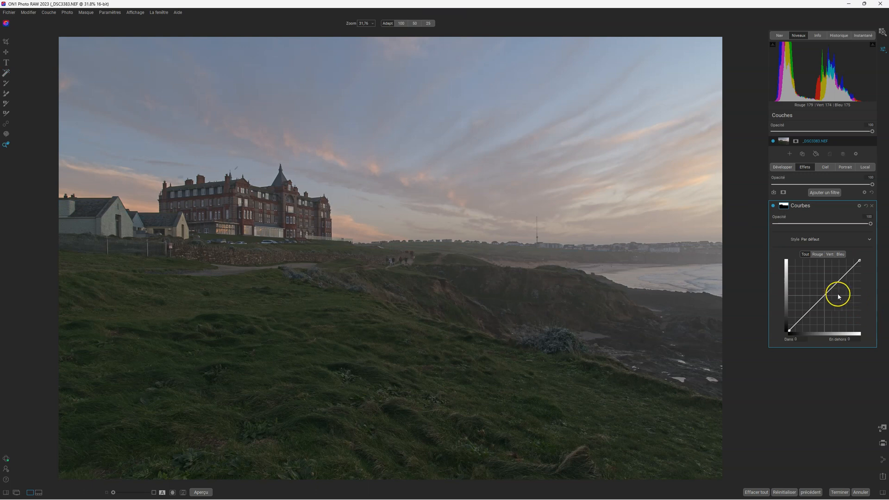
Step: Show the Curves filter's mask options and toggle the black-and-white mask view to inspect the sky mask
left_click(783, 206)
left_click(834, 266)
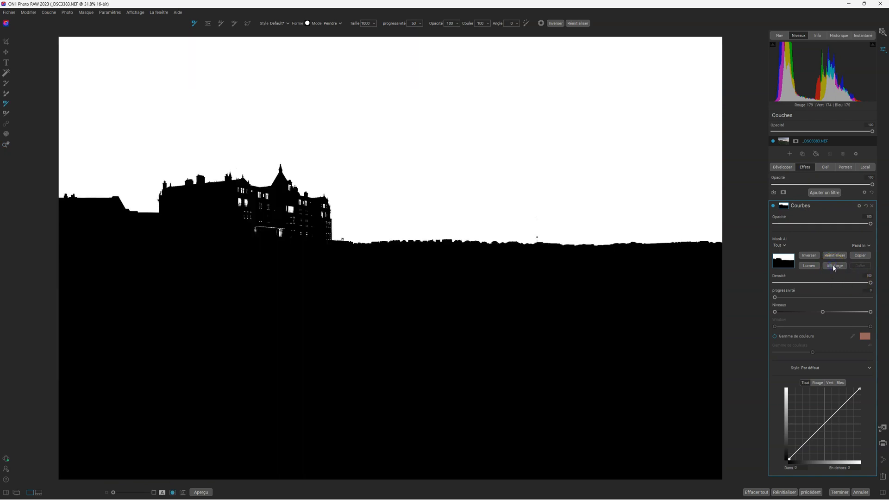
left_click(834, 267)
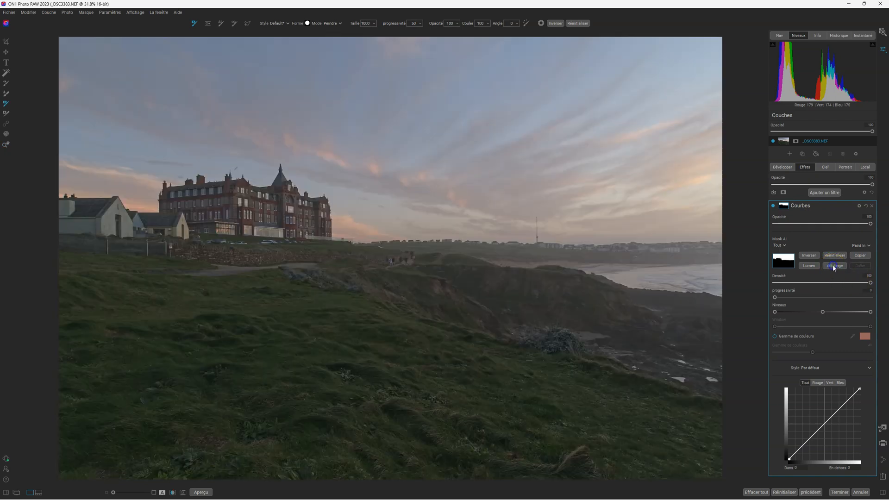
left_click(833, 266)
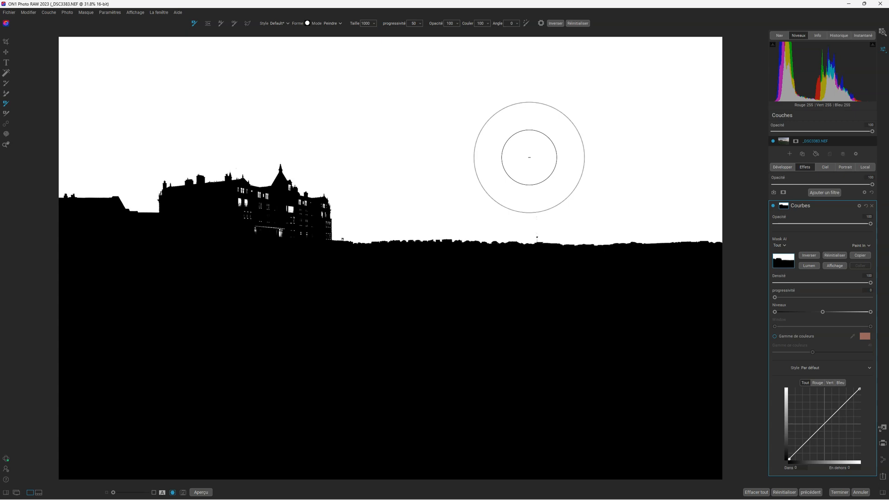
Step: Check the refine brush's options, return to the masking brush and reduce its size to 175
left_click(6, 113)
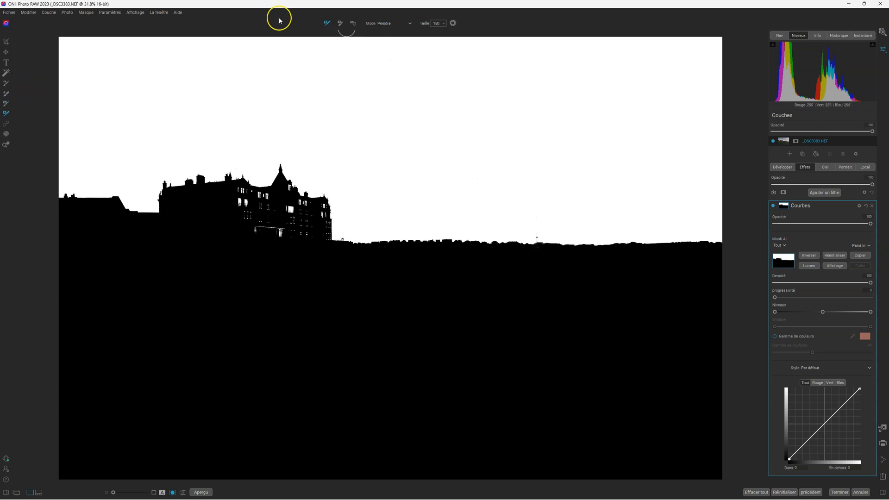
left_click(6, 102)
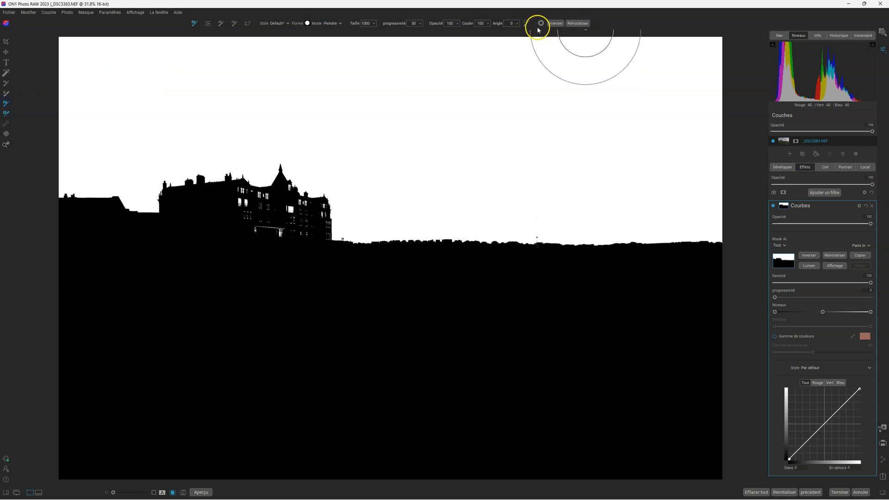
scroll(628, 154, "down", 9)
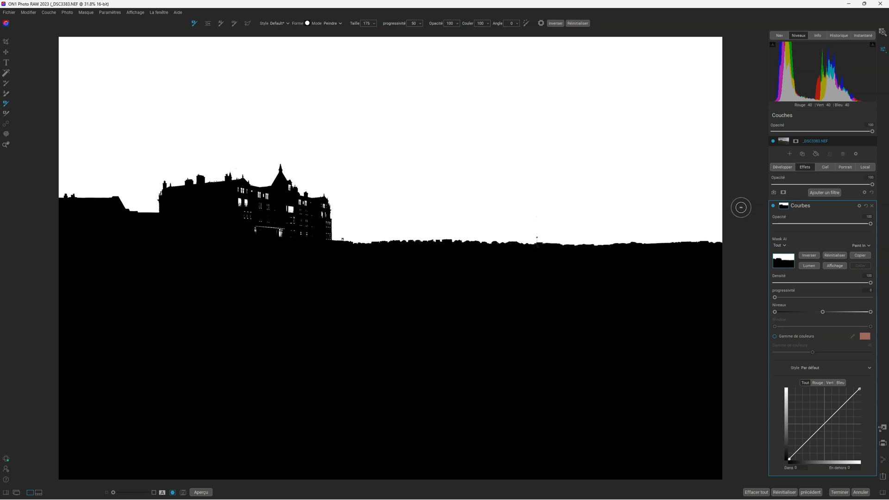
Step: Try feathering the sky mask, reset the feather to 0 and delete the Curves filter
left_click_drag(776, 298, 801, 297)
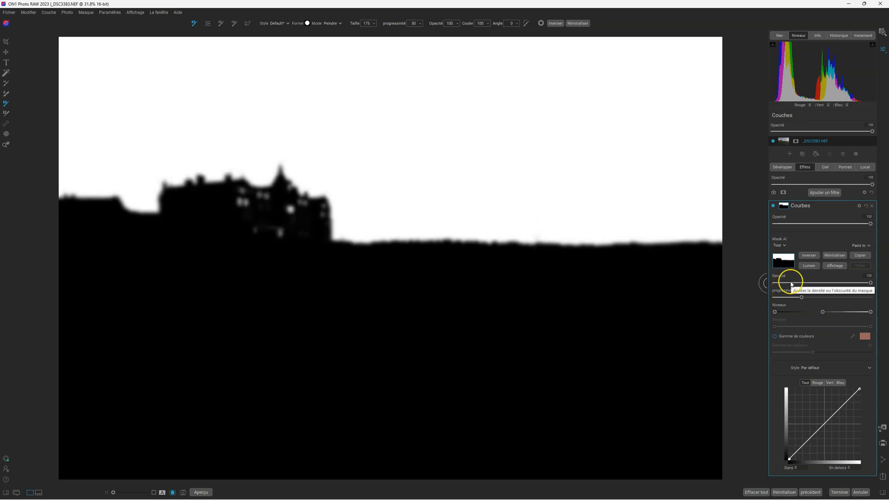
left_click_drag(802, 297, 769, 298)
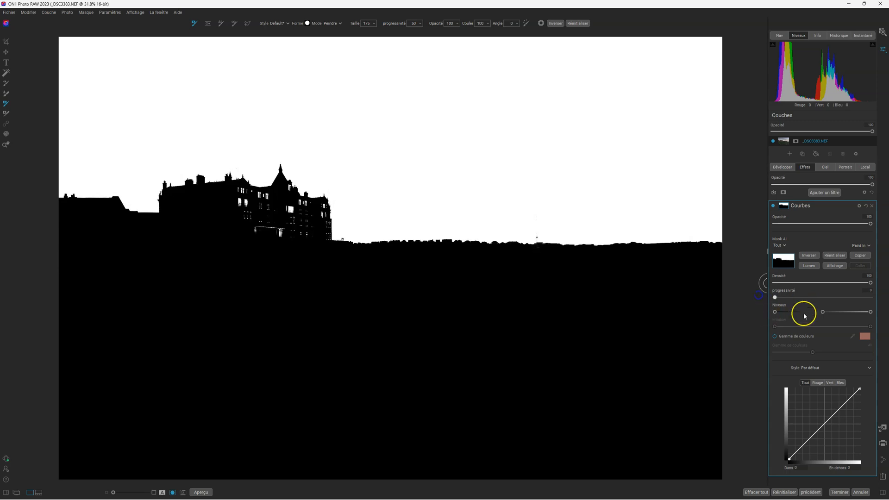
left_click(873, 207)
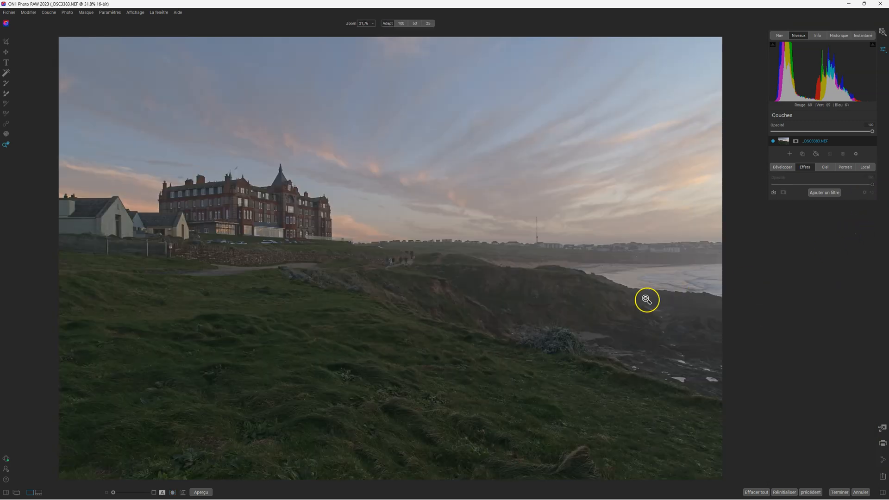
Step: Add a Dynamic Contrast (Contraste dynamique) filter to the photo and apply its Surreal style
left_click(822, 193)
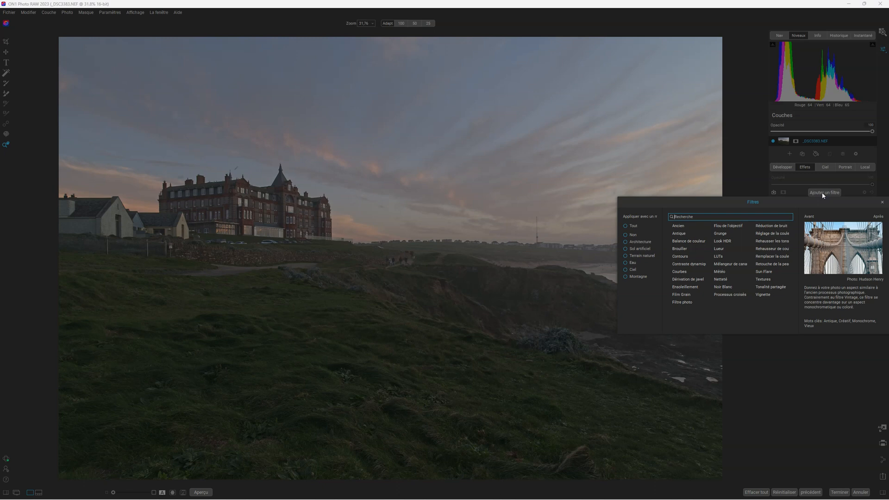
left_click(695, 264)
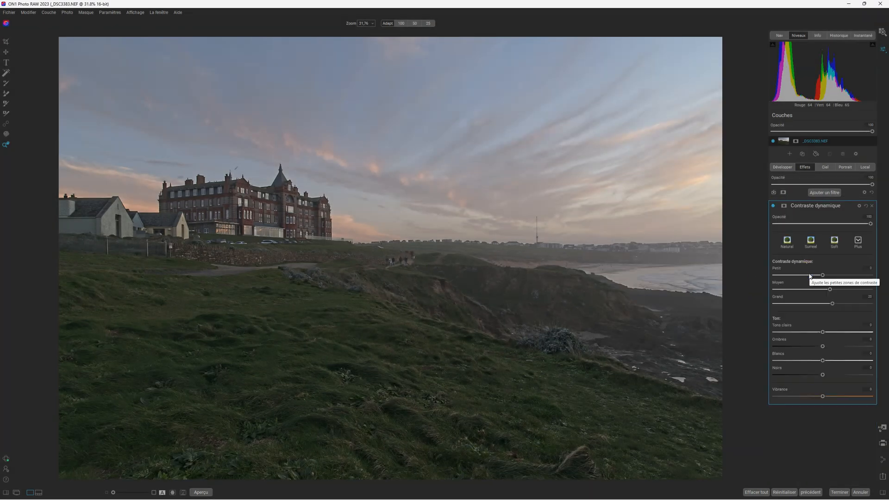
left_click(789, 243)
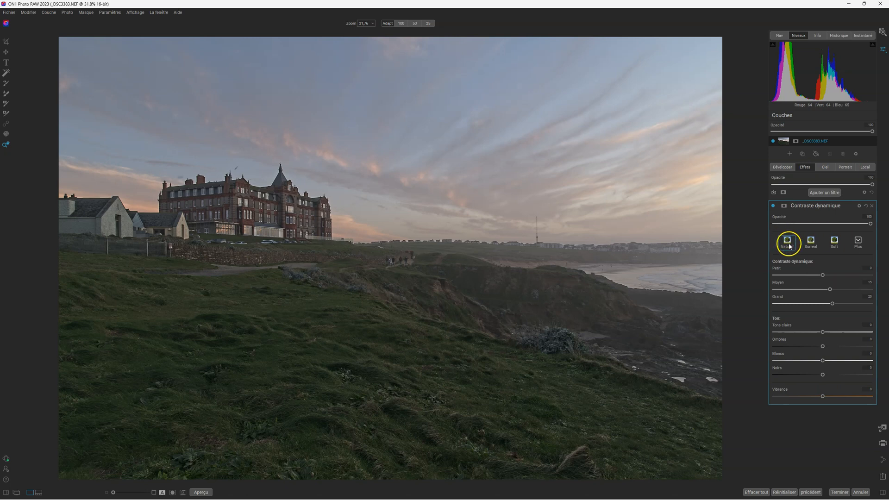
left_click(811, 241)
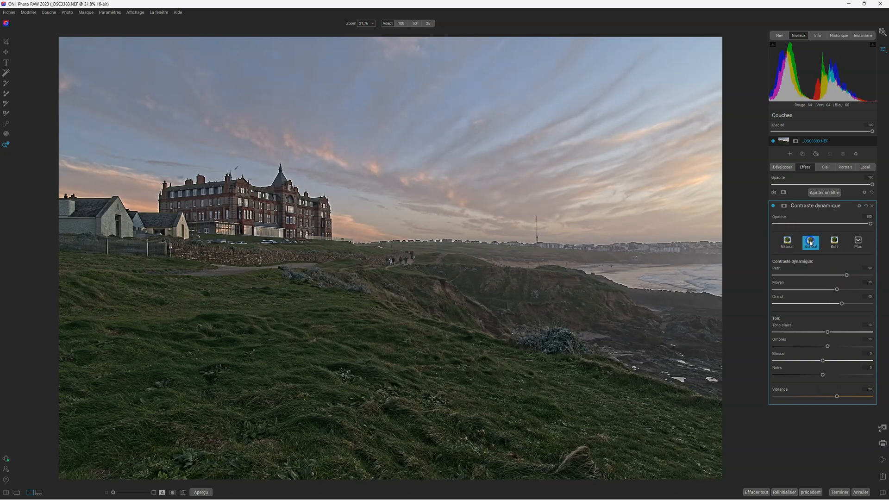
Step: Vary the Dynamic Contrast filter's opacity between minimum and maximum, settling at about half strength
left_click_drag(870, 224, 737, 215)
left_click_drag(792, 221, 885, 216)
left_click_drag(871, 225, 821, 224)
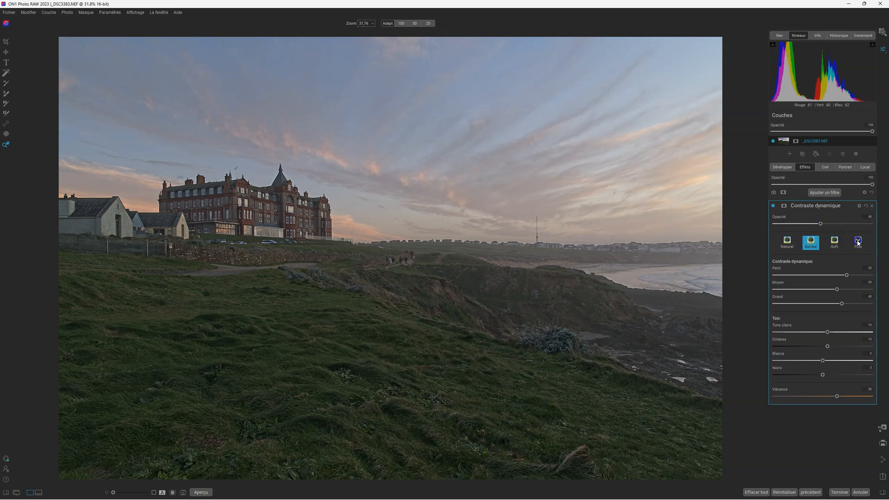
Step: Apply the Texture Enhancer style to the Dynamic Contrast filter
left_click(858, 241)
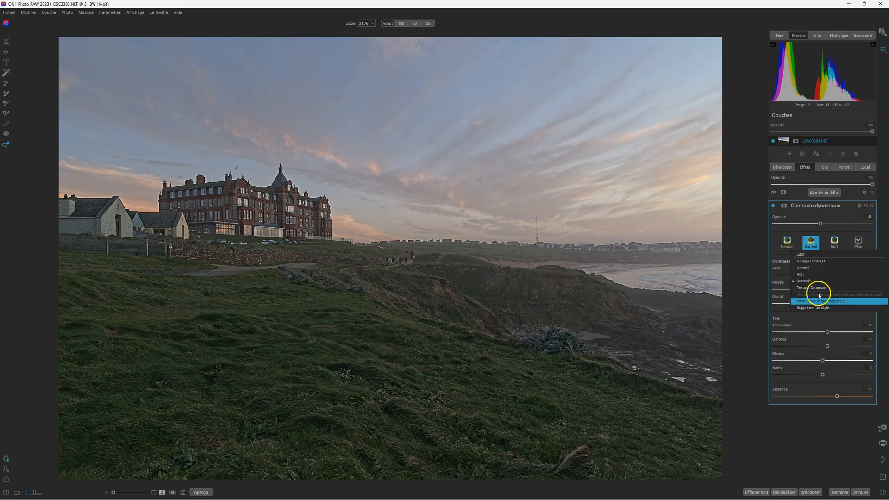
left_click(821, 287)
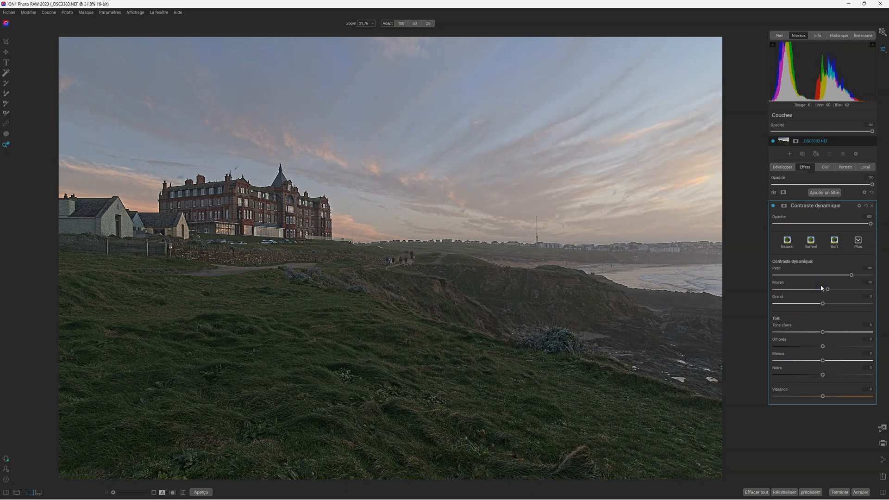
Step: Restrict the Dynamic Contrast filter to the buildings with the Architecture AI mask in Paint In mode
left_click(784, 207)
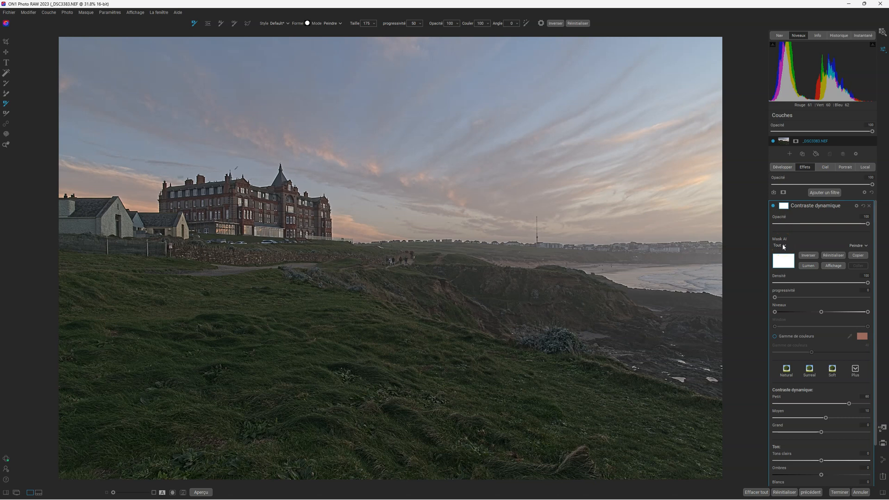
left_click(783, 246)
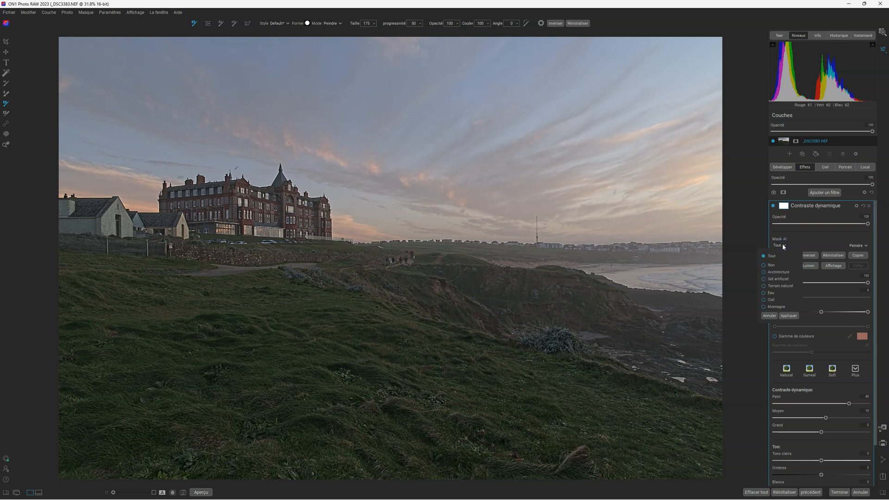
left_click(764, 273)
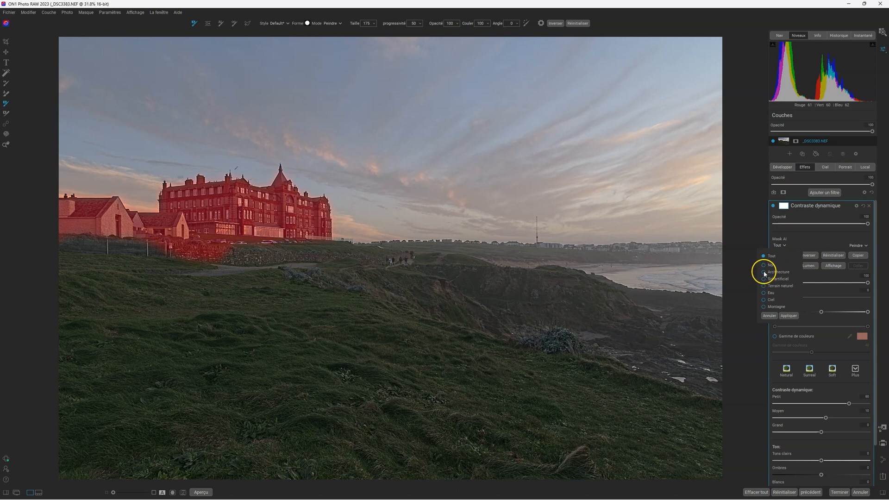
left_click(789, 315)
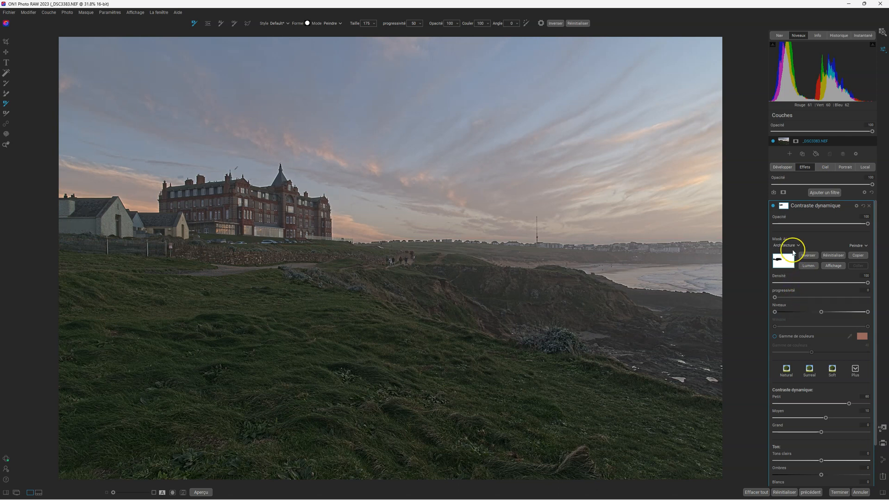
left_click(864, 246)
left_click(860, 255)
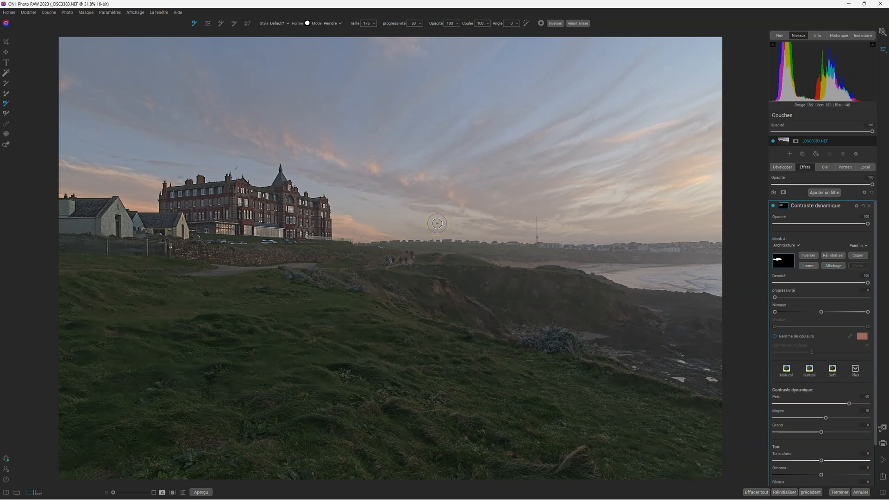
Step: Toggle the black-and-white mask view to examine the architecture mask's edge along the stone wall below the hotel
left_click(833, 267)
left_click(833, 268)
left_click(834, 265)
left_click_drag(217, 247, 252, 256)
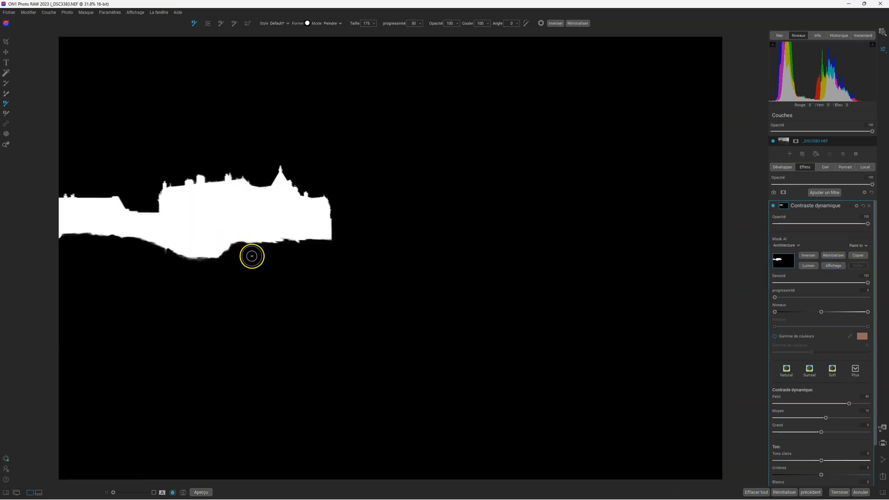
left_click(835, 268)
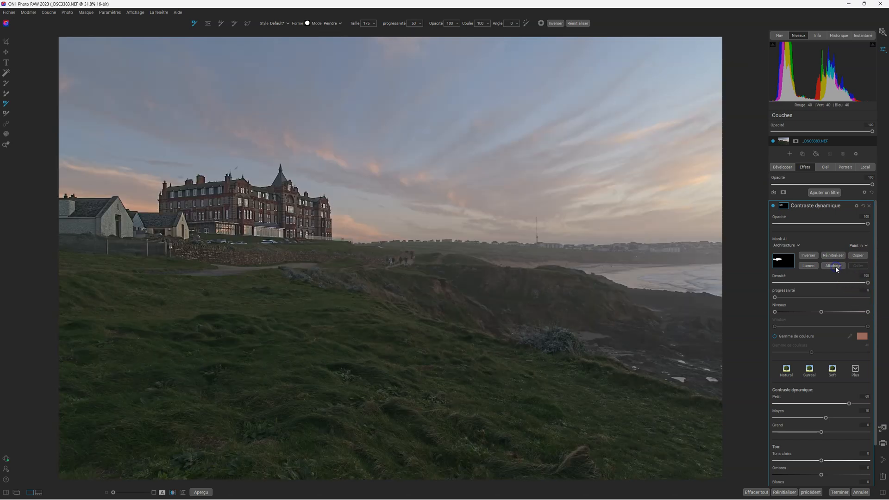
Step: Try extending the architecture mask over the stone wall below the hotel with the refine brush in Paint In mode, checking the mask view
left_click(4, 114)
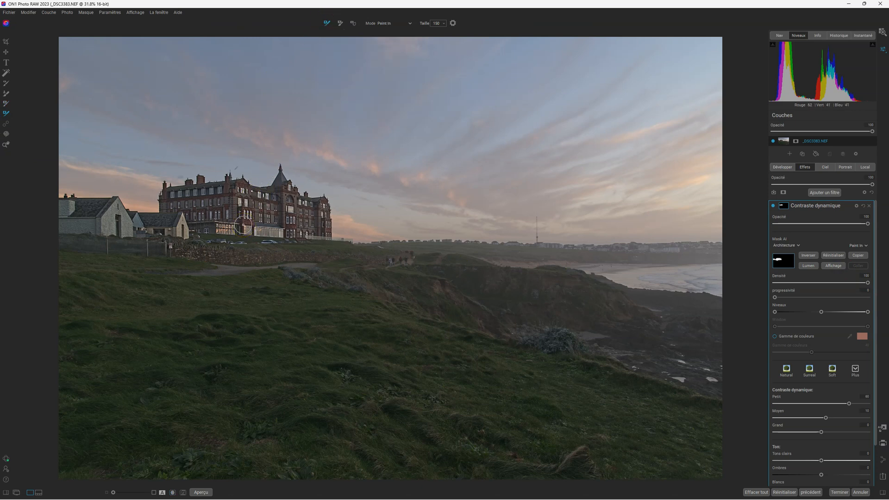
left_click_drag(201, 255, 328, 254)
left_click(833, 266)
left_click(834, 267)
left_click(833, 266)
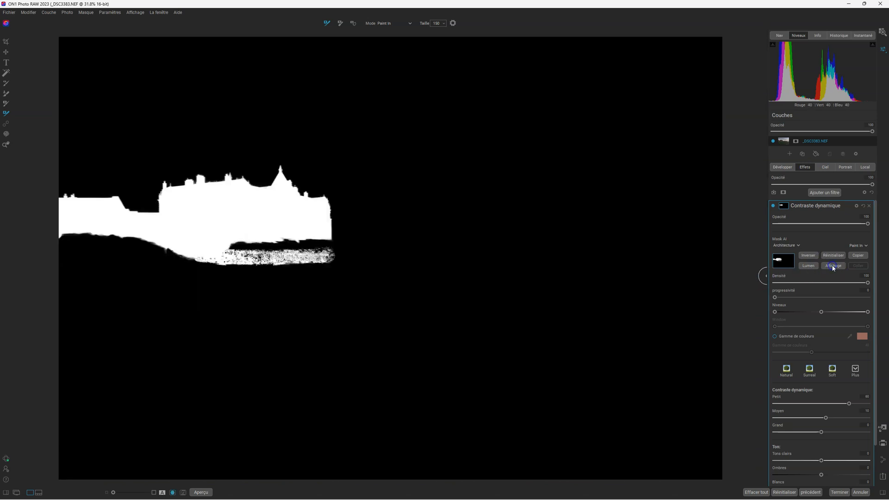
left_click(833, 266)
left_click(833, 266)
left_click(833, 267)
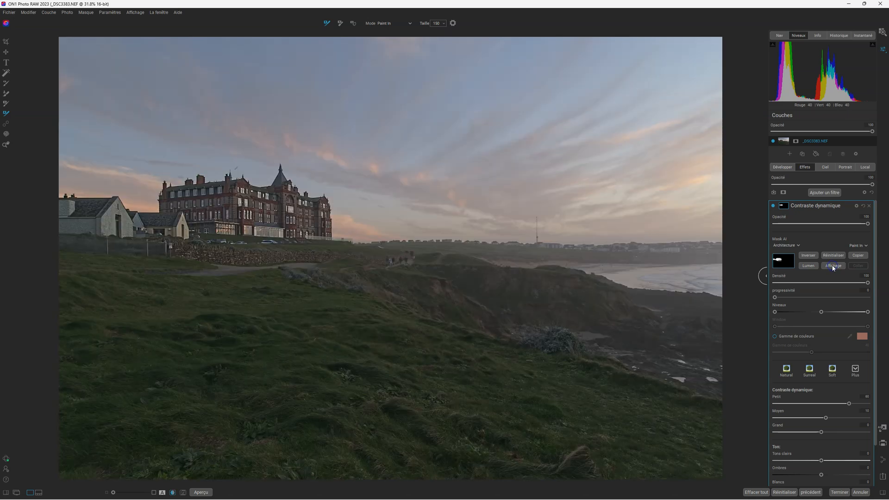
left_click(833, 267)
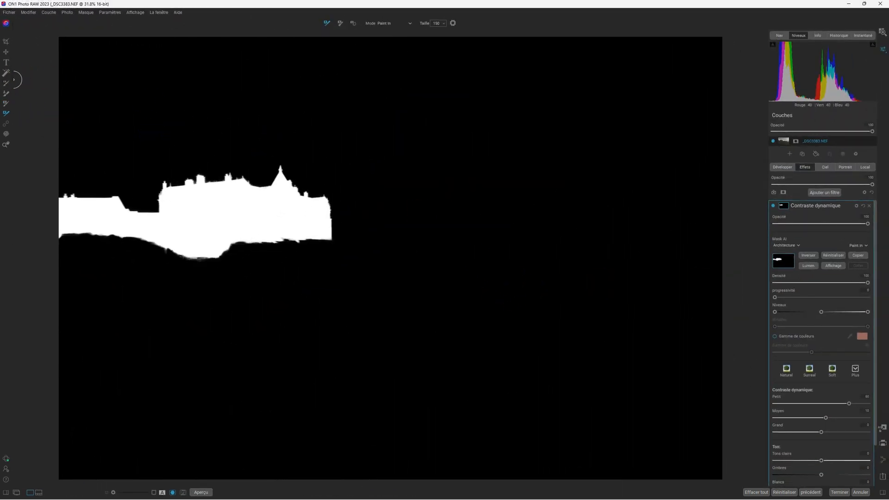
Step: Extend the architecture mask over the stone wall below the hotel with the Perfect Brush in Paint In mode, checking the mask view
left_click(6, 102)
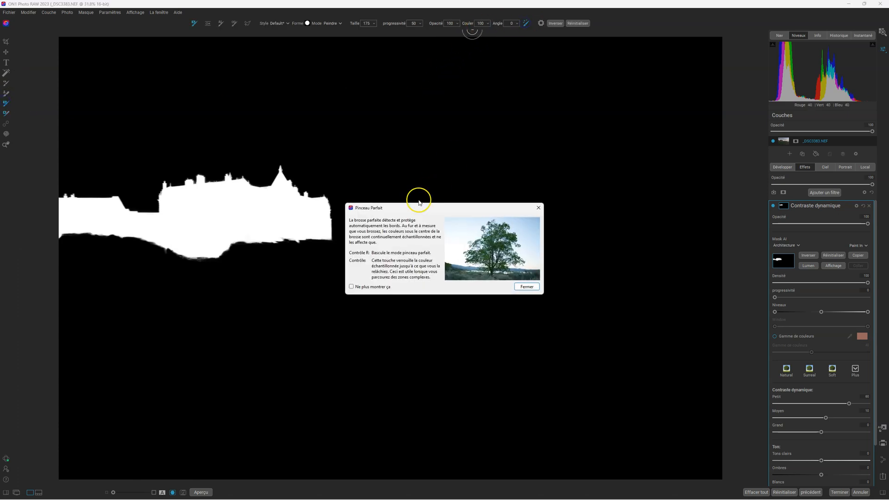
left_click(538, 207)
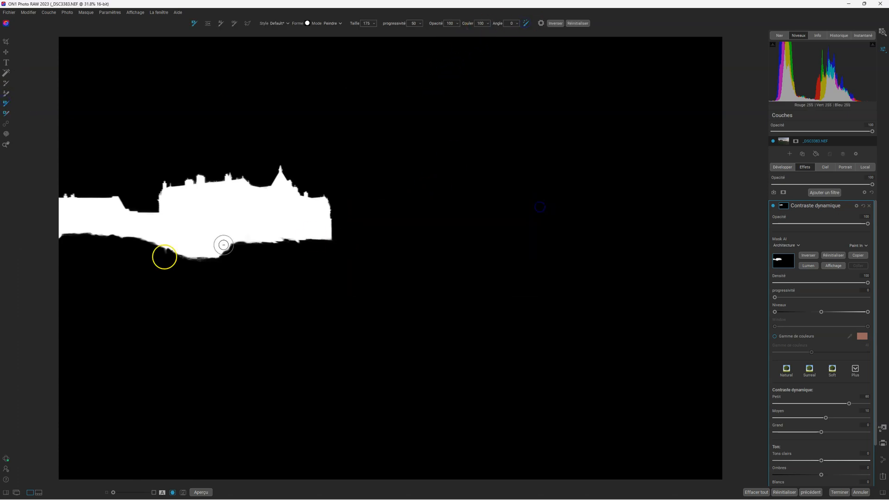
left_click(832, 265)
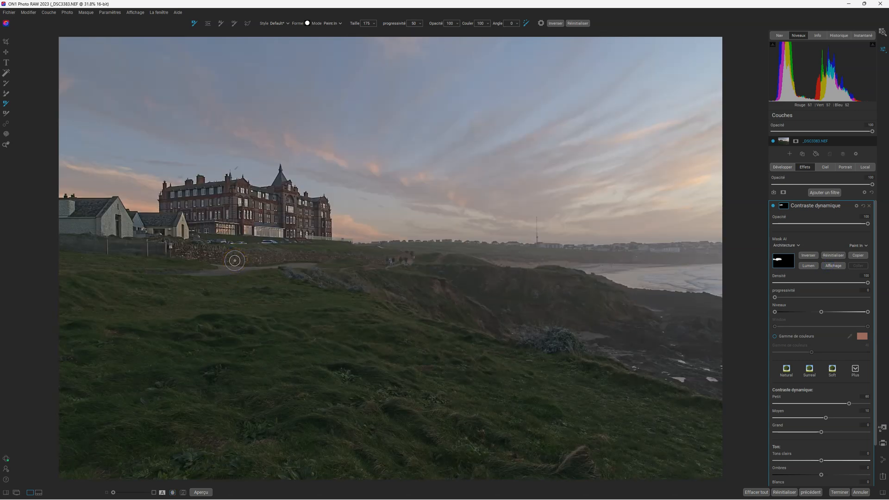
left_click(248, 257)
mouse_move(202, 253)
left_mouse_down()
mouse_move(314, 257)
mouse_move(271, 256)
left_mouse_up()
left_click(838, 268)
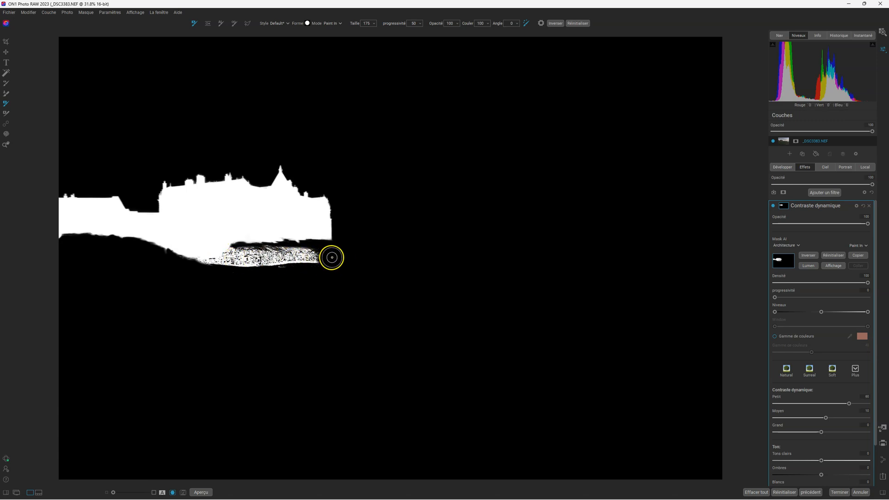
left_click(836, 266)
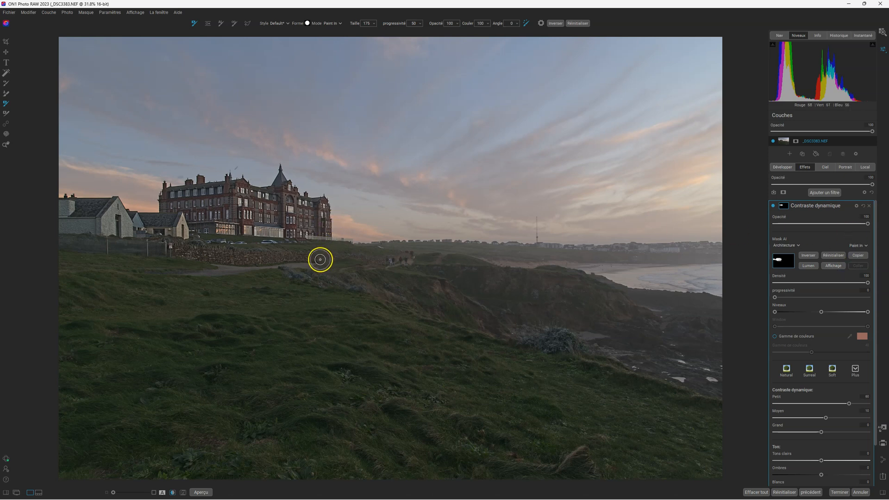
Step: Reduce the masking brush size to 90 and paint in the far end of the wall and the people on the headland
scroll(341, 263, "down", 6)
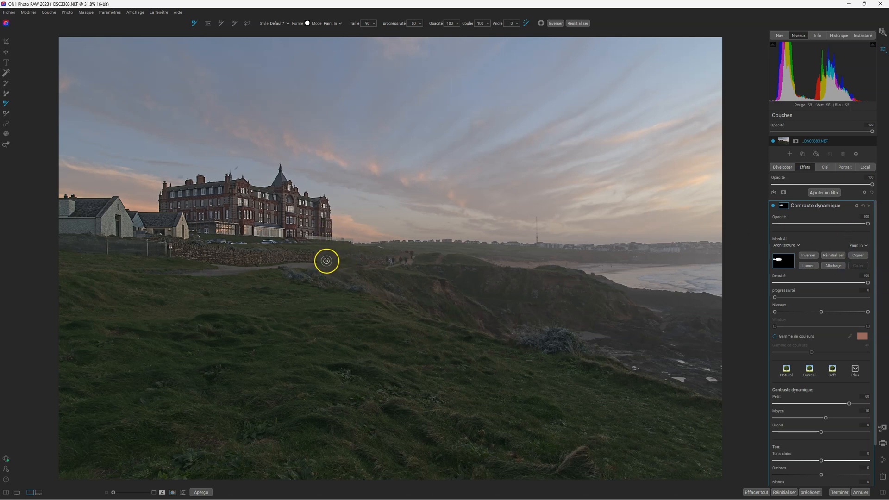
left_click_drag(318, 259, 322, 259)
left_click_drag(342, 257, 343, 262)
left_click_drag(405, 256, 403, 261)
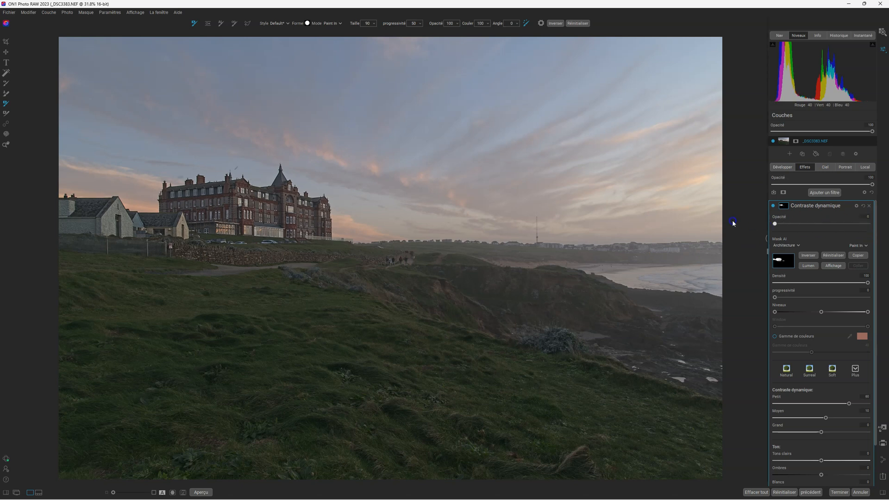
Step: Compare the Dynamic Contrast filter at 0 and 100 opacity, reduce its Small and Medium amounts, and slightly raise Large
left_click_drag(868, 223, 845, 223)
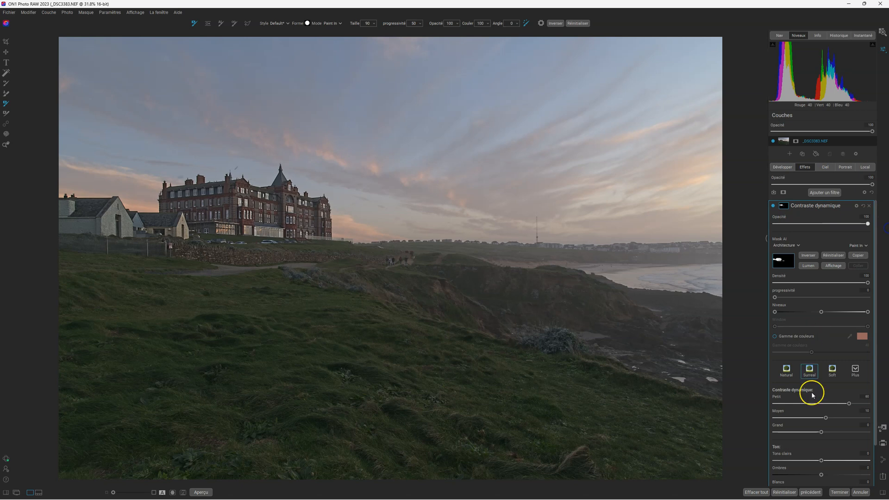
scroll(822, 400, "down", 1)
left_click_drag(847, 358, 847, 357)
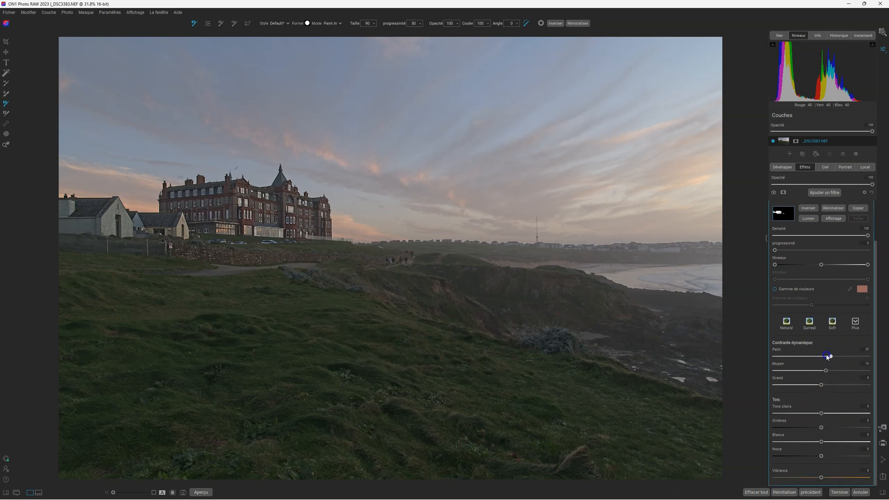
left_click_drag(825, 370, 822, 385)
left_click(822, 385)
left_click_drag(825, 357, 825, 386)
scroll(829, 326, "up", 1)
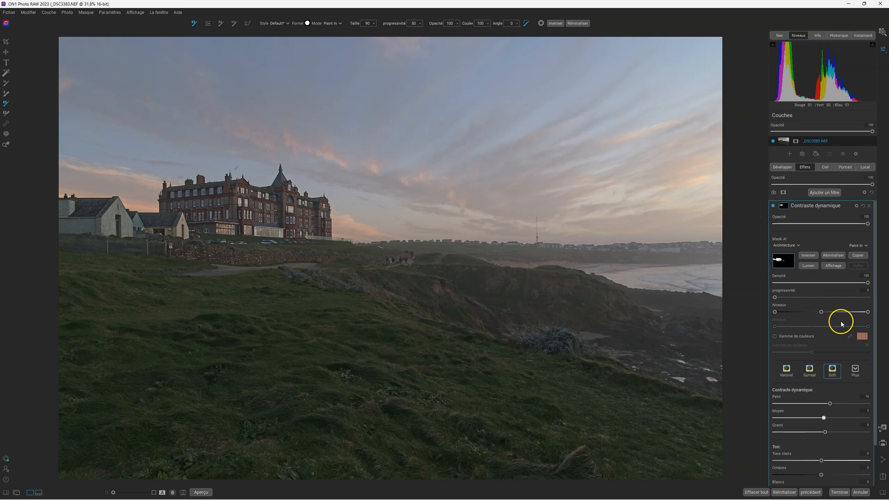
Step: Toggle the Dynamic Contrast filter off and on repeatedly to examine its effect on the buildings and wall
left_click(773, 207)
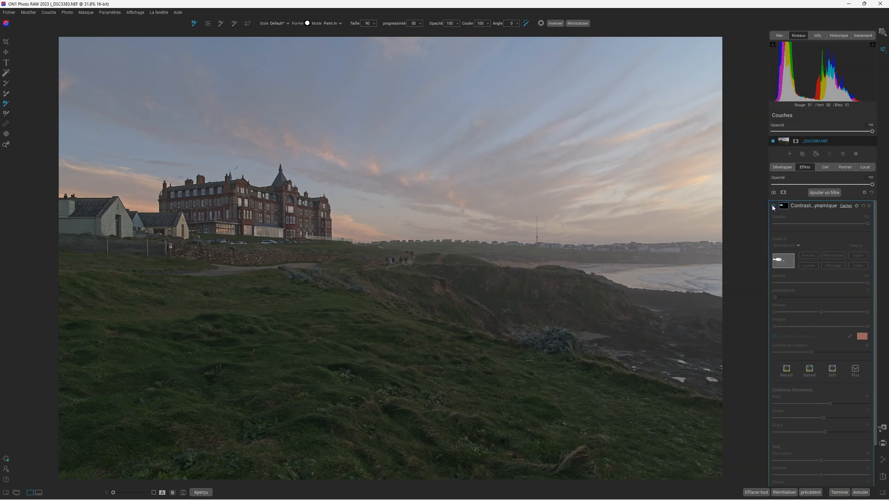
left_click(773, 207)
left_click(773, 207)
left_click(773, 207)
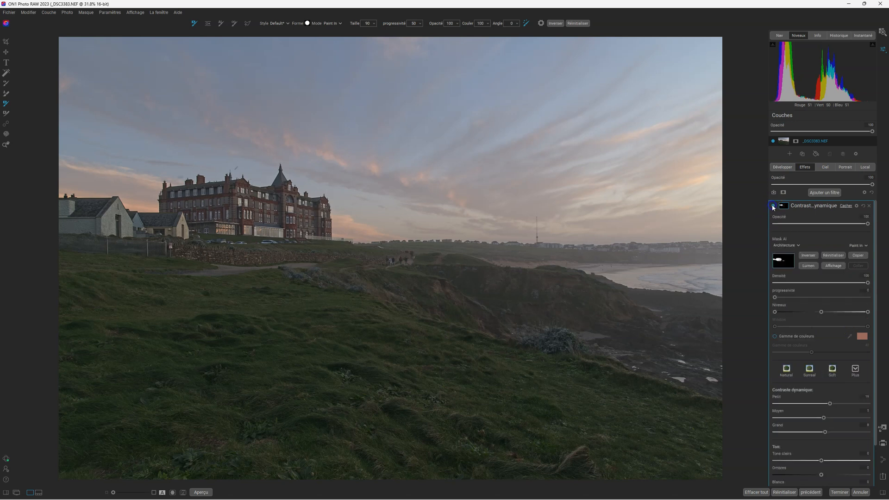
left_click(773, 207)
left_click(773, 207)
left_click(773, 206)
left_click(773, 207)
left_click(773, 206)
left_click(773, 206)
left_click(773, 207)
left_click(773, 206)
key("z")
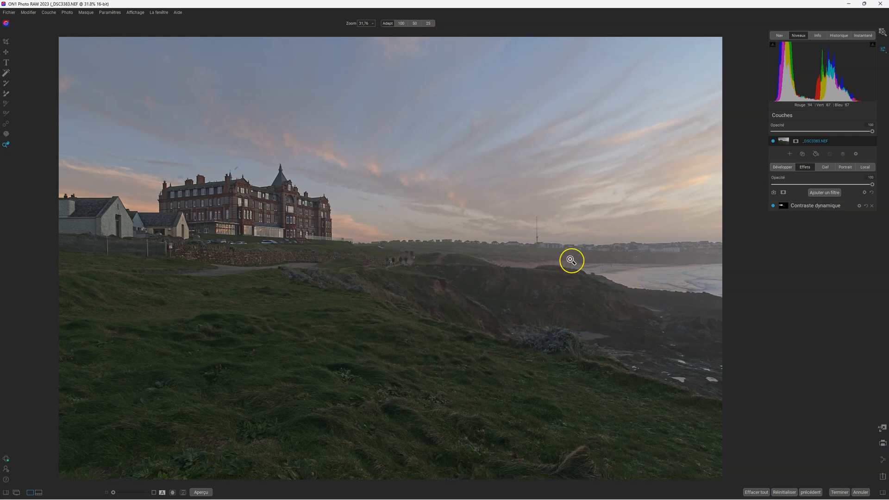
Step: Try a stronger negative Haze value in the Develop settings and reset Haze to 0
left_click(788, 169)
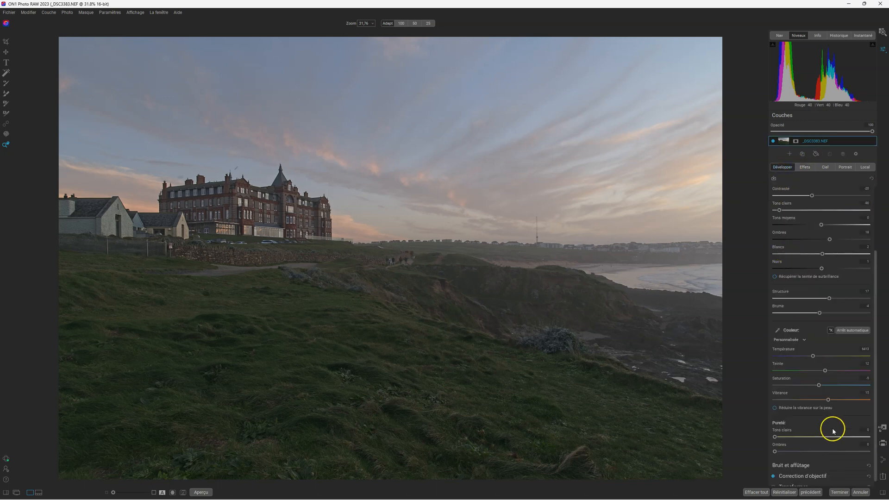
left_click_drag(821, 315, 808, 315)
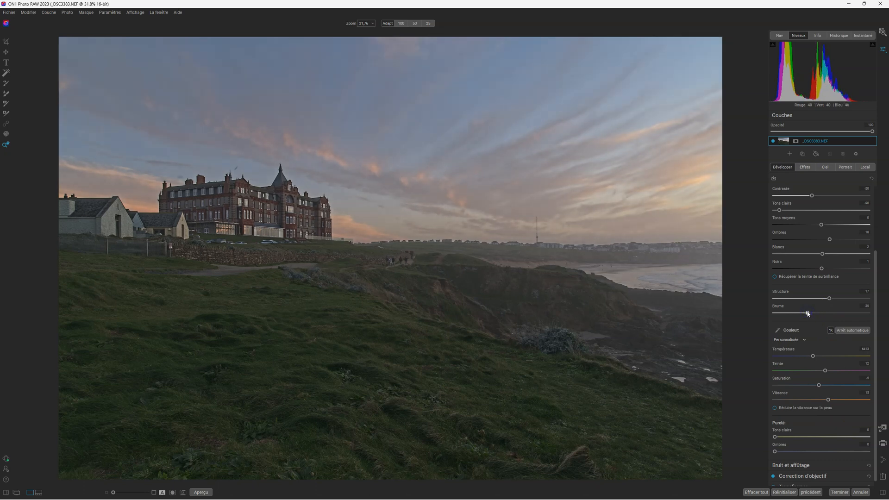
double_click(808, 314)
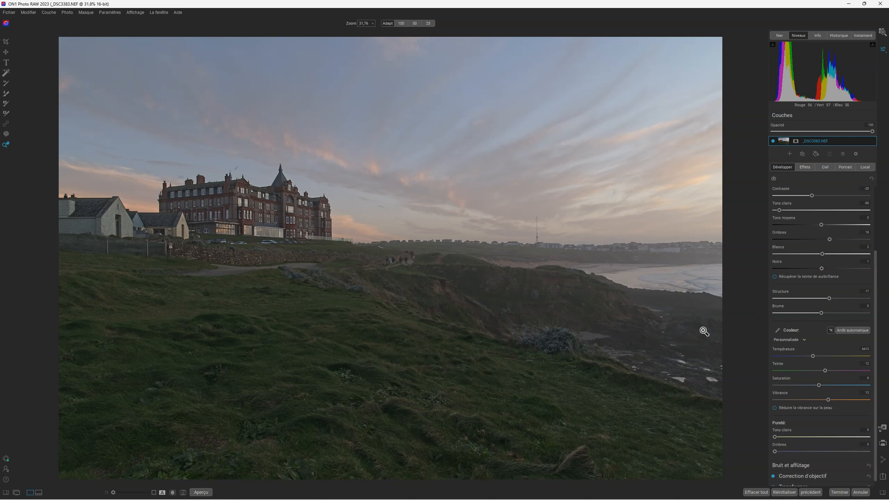
Step: Return to the effects and add a Vignette filter above Dynamic Contrast
left_click(805, 167)
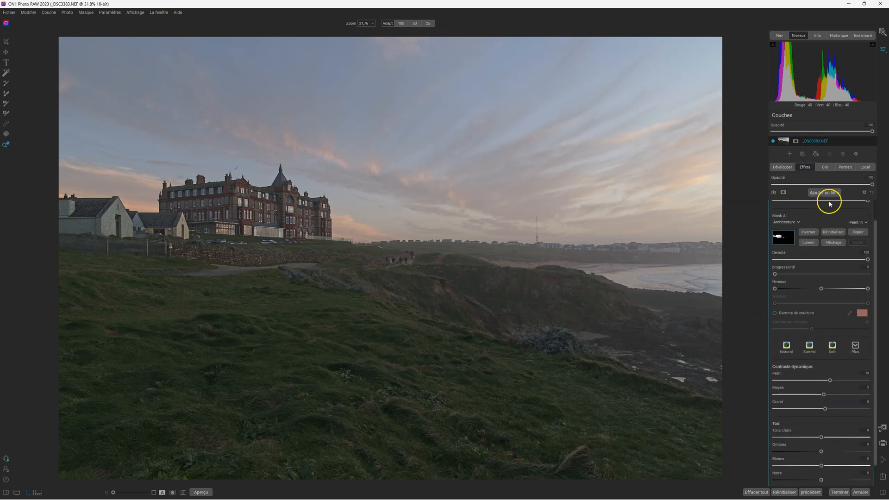
left_click(828, 193)
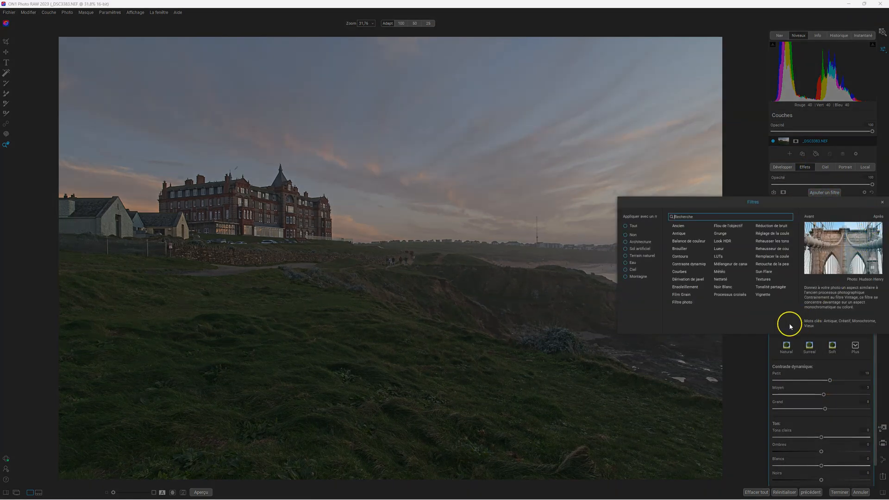
left_click(766, 296)
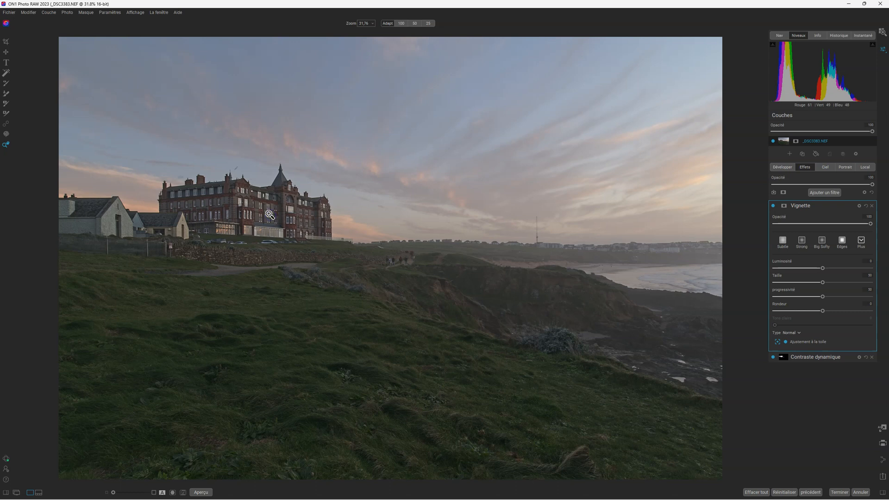
Step: Try strongly darkening the vignette with its Brightness setting and reset it
left_click(823, 269)
left_click_drag(823, 268, 792, 271)
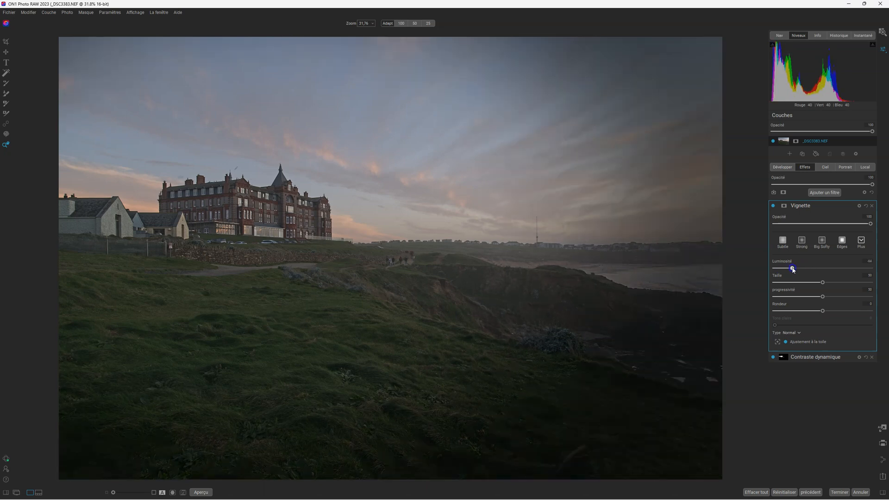
double_click(793, 270)
Step: Preview the Subtle, Strong, Big Softy and Edges presets of the Vignette filter
left_click(782, 244)
left_click(804, 243)
left_click(822, 241)
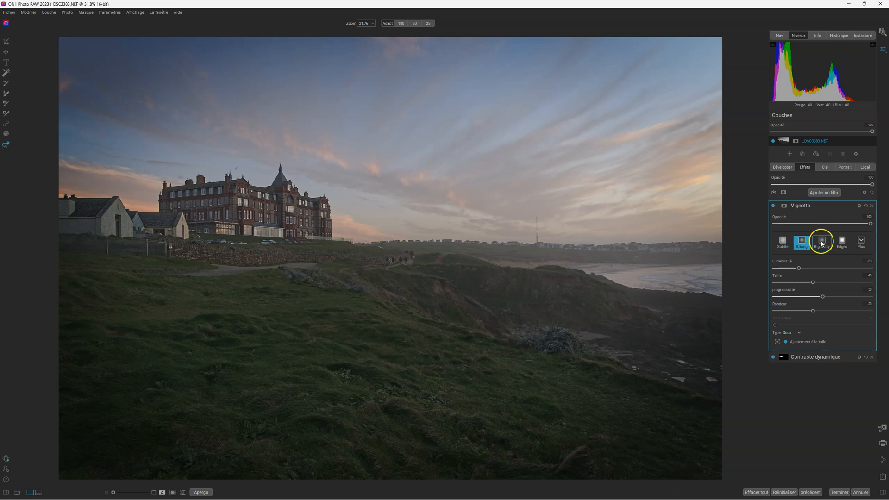
left_click(841, 241)
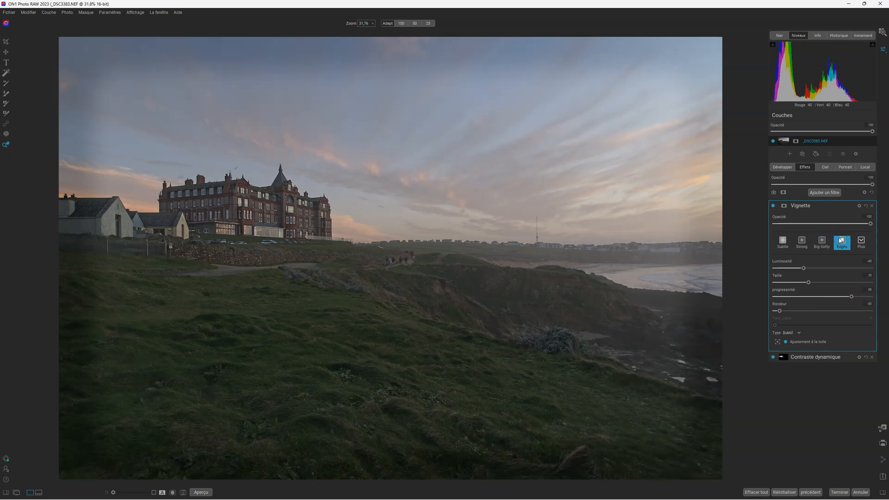
Step: Apply the Subtle preset to the Vignette filter and place the vignette's center on the hotel
left_click(784, 243)
left_click(778, 342)
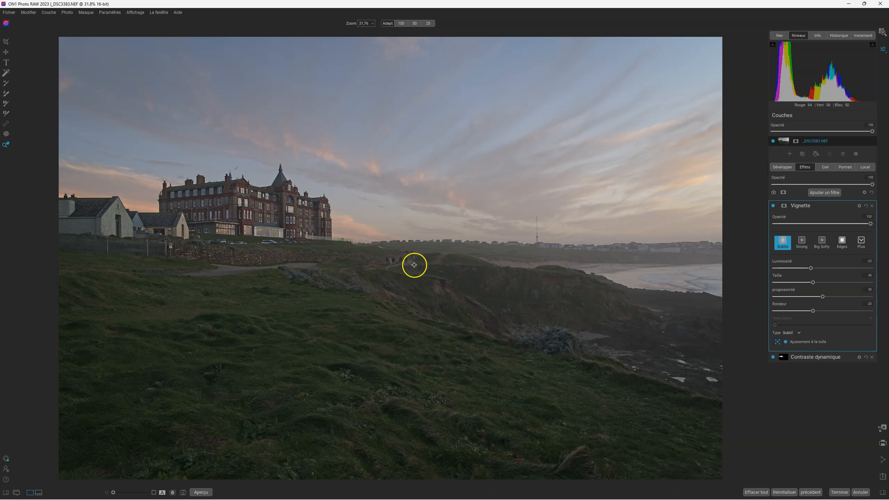
left_click(263, 208)
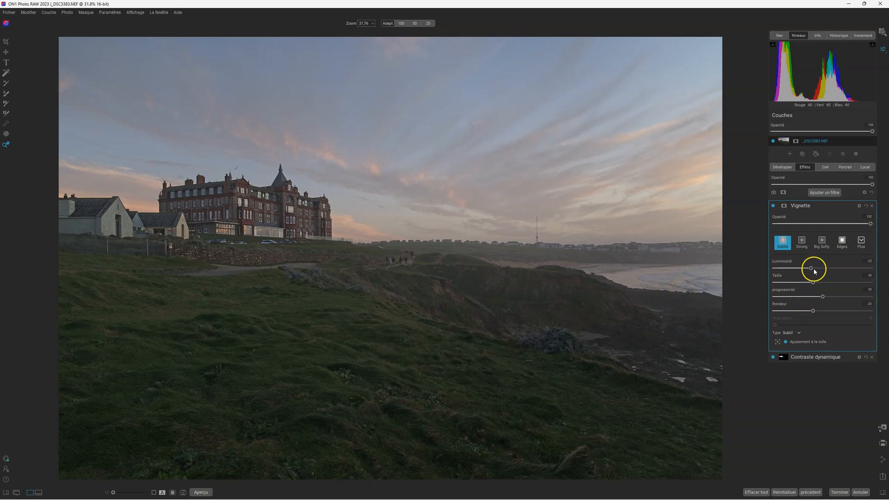
Step: Set the vignette's Size to 0, Feather to 100, Roundness to about 48 and Brightness to about -43
left_click_drag(811, 270, 885, 296)
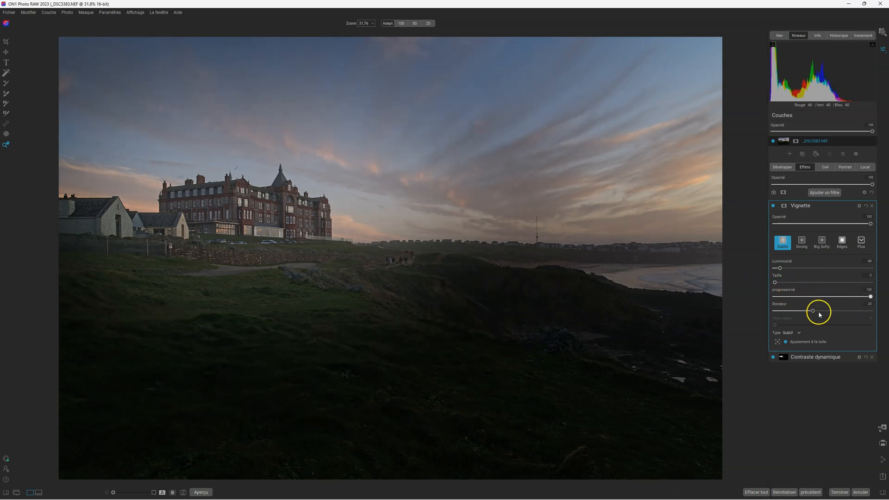
left_click_drag(813, 310, 856, 312)
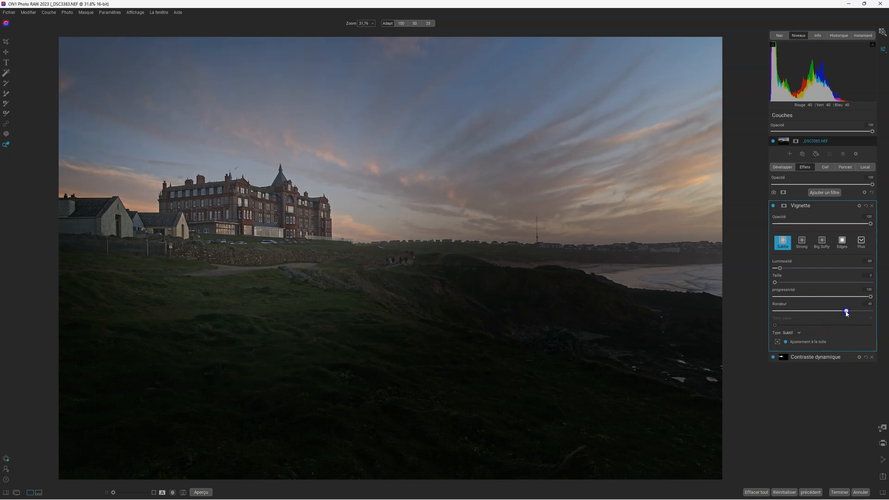
left_click_drag(780, 268, 801, 270)
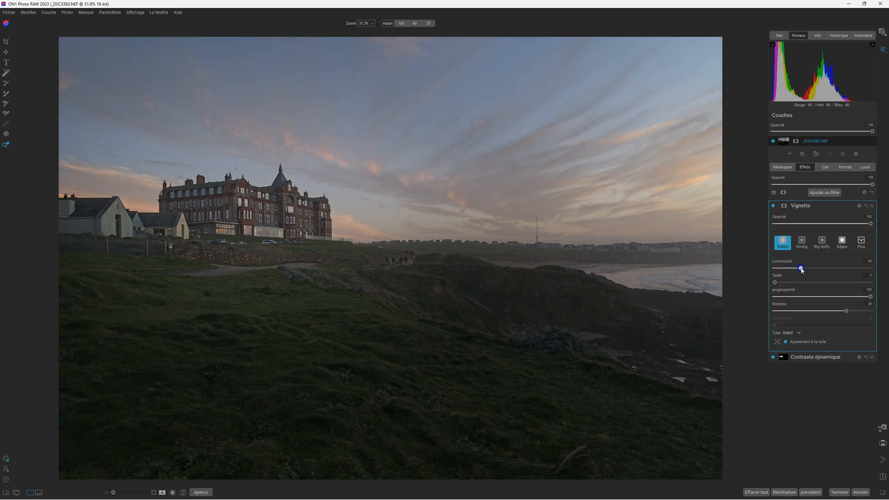
Step: Compare the vignette types, including Priority, choose Doux (Soft), and fine-tune Brightness to about -42
left_click(798, 333)
left_click(793, 352)
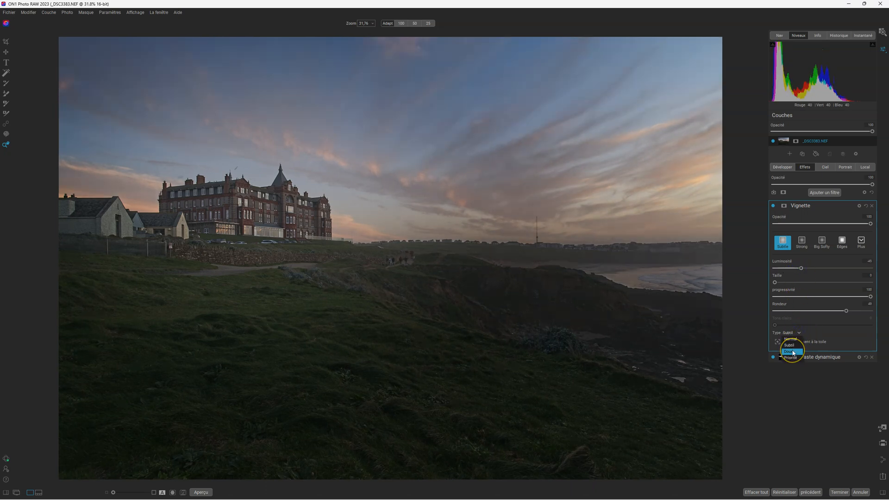
left_click(793, 352)
left_click(795, 358)
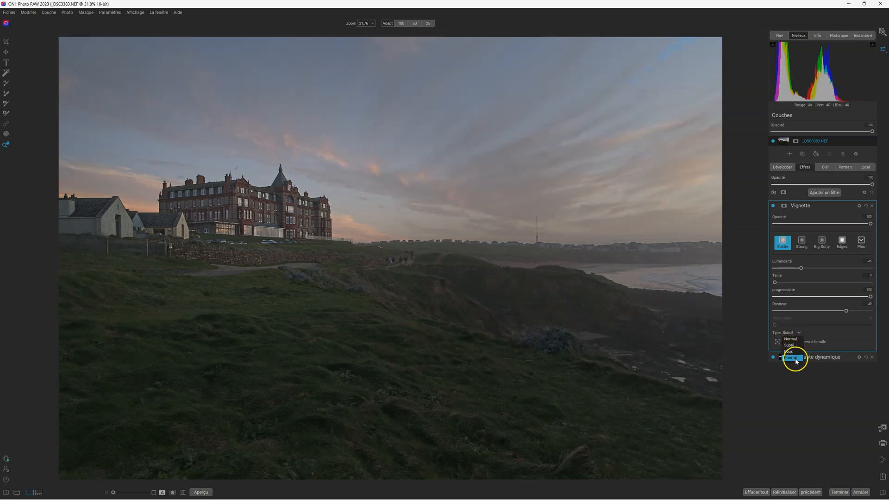
left_click(796, 354)
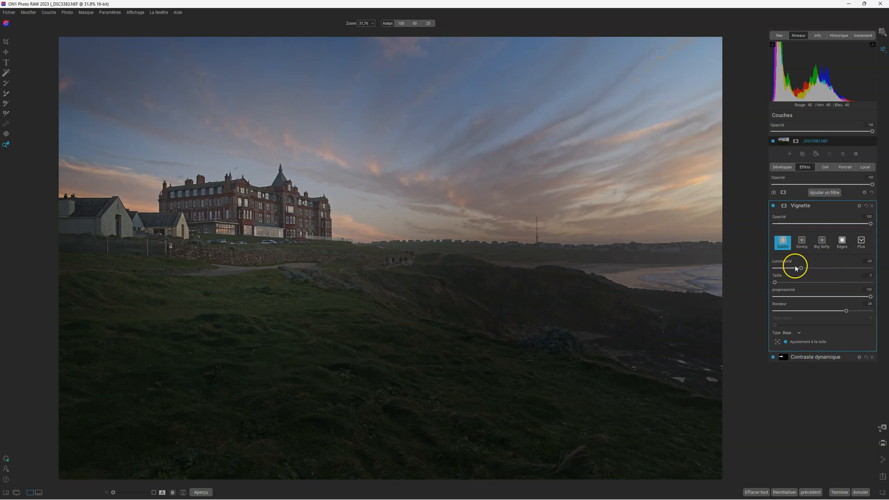
mouse_move(802, 269)
left_mouse_down()
mouse_move(816, 267)
mouse_move(803, 269)
left_mouse_up()
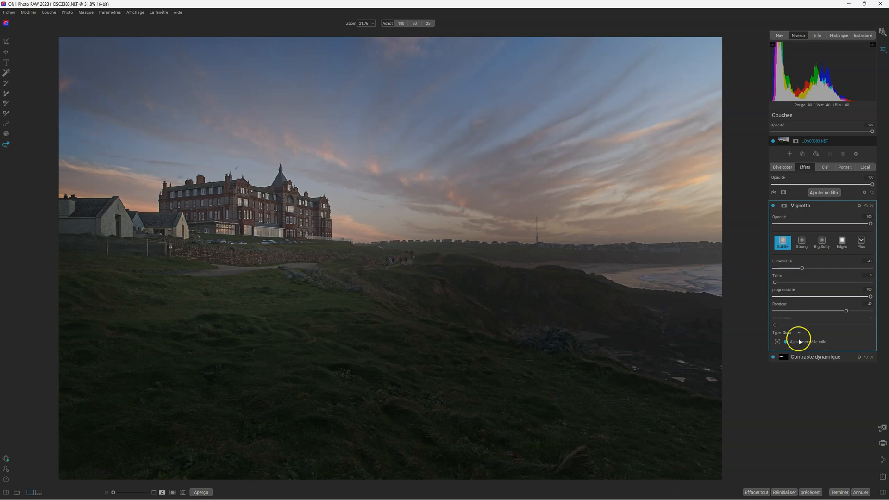
Step: Compare the photo with and without the vignette, set the vignette's Size to 34, and leave the filter enabled
left_click(773, 205)
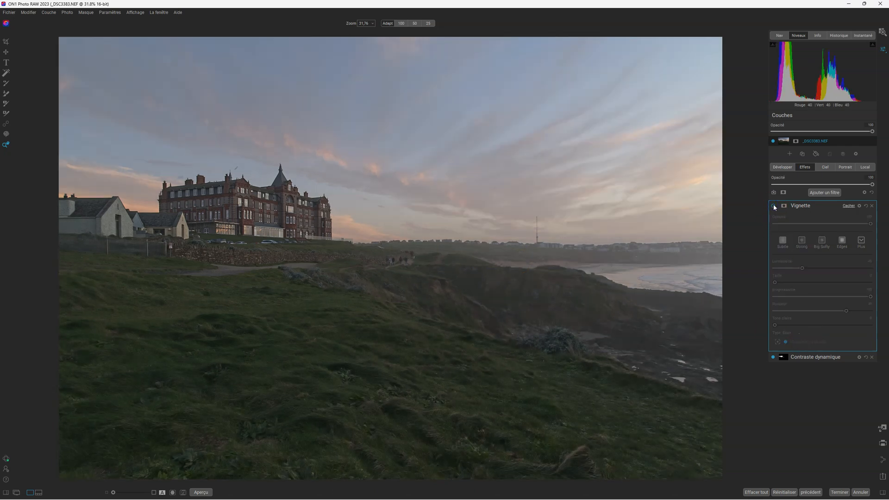
left_click(774, 205)
left_click(774, 207)
left_click(774, 206)
left_click_drag(775, 283, 802, 270)
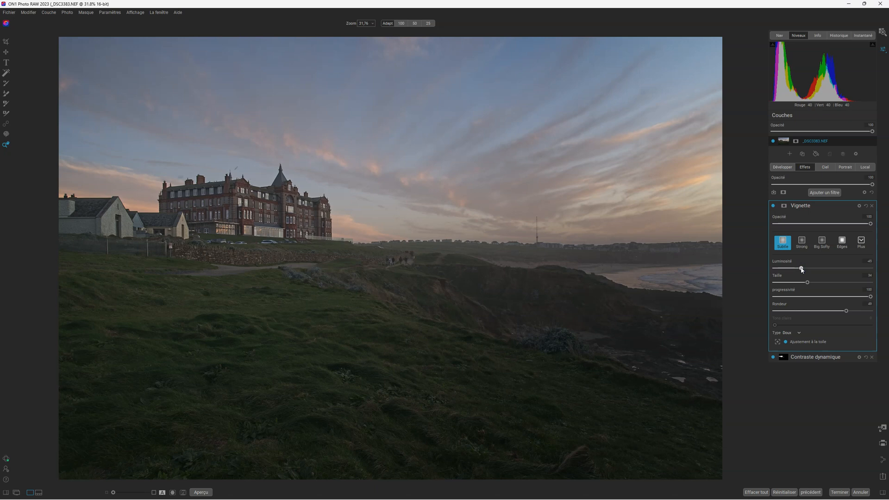
left_click(774, 206)
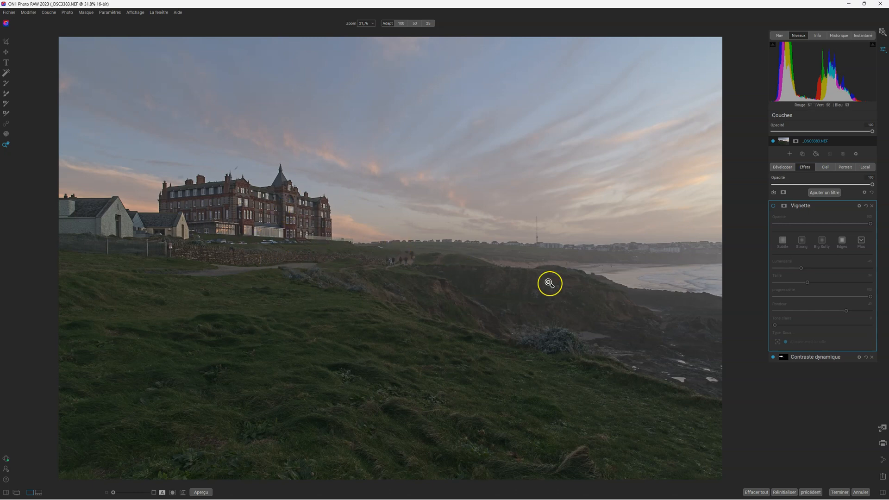
left_click(773, 206)
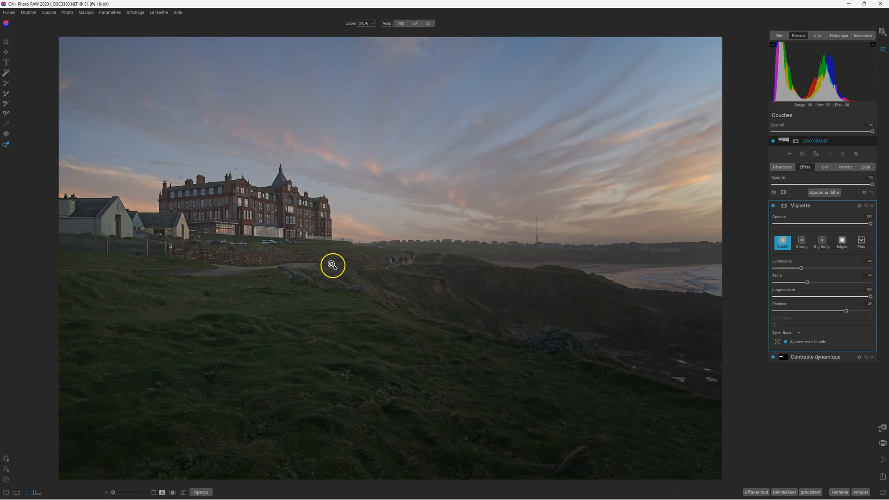
Step: Compare the photo with and without the Vignette filter
left_click(772, 206)
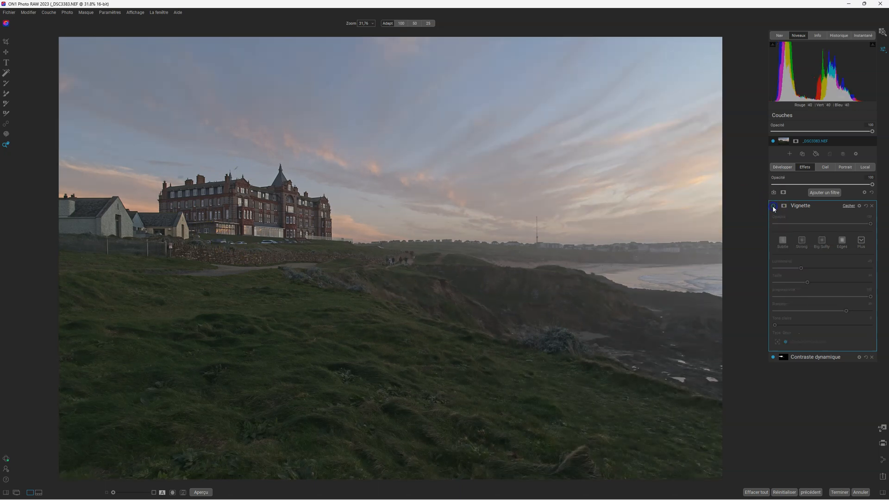
left_click(773, 206)
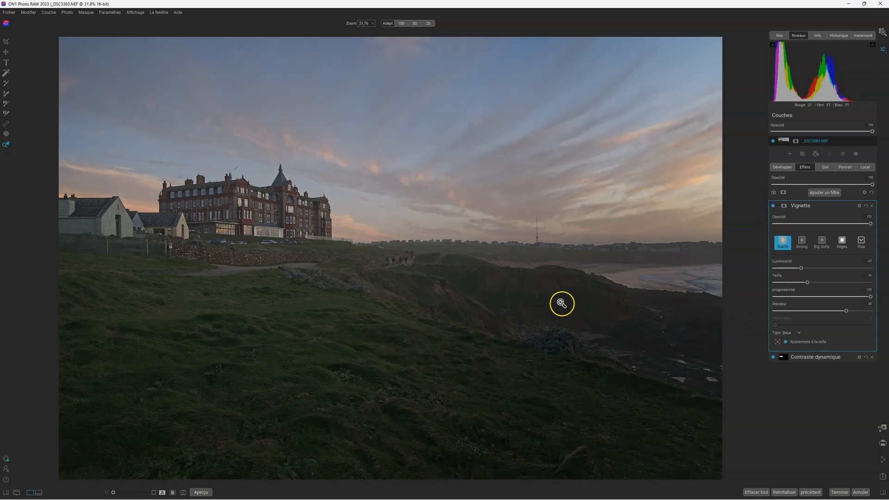
left_click(773, 206)
left_click(773, 206)
Step: Compare the fully edited photo with the original several times
key("ctrl+p")
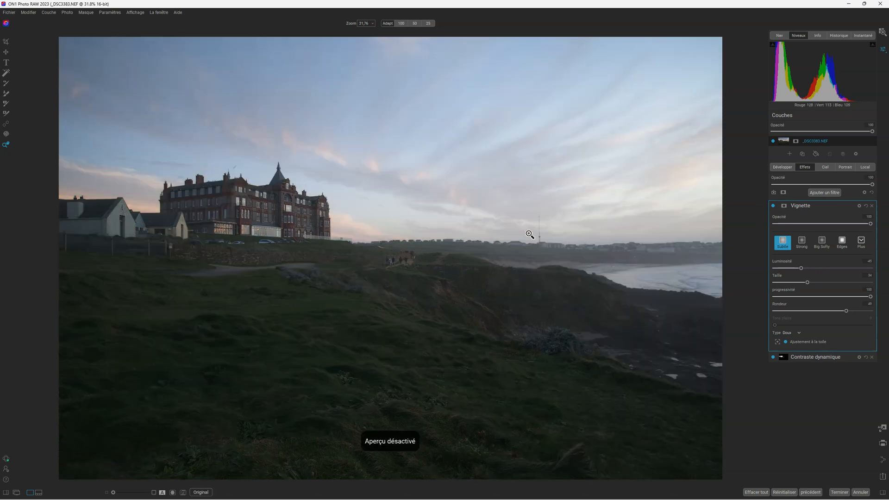
key("ctrl+p")
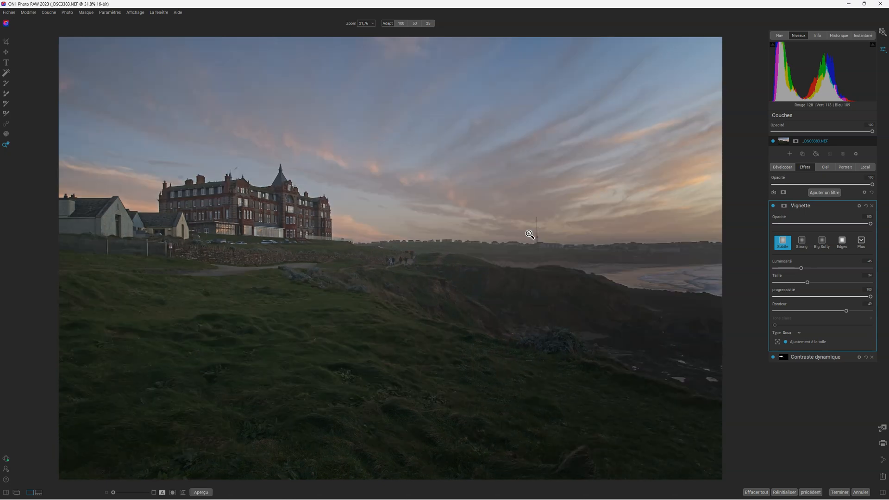
key("ctrl+p")
key("ctrl+p")
key("ctrl+p")
key("ctrl+p")
Step: Examine how the vignette darkens the foreground by switching it off and on repeatedly, and leave the filter disabled
left_click(773, 206)
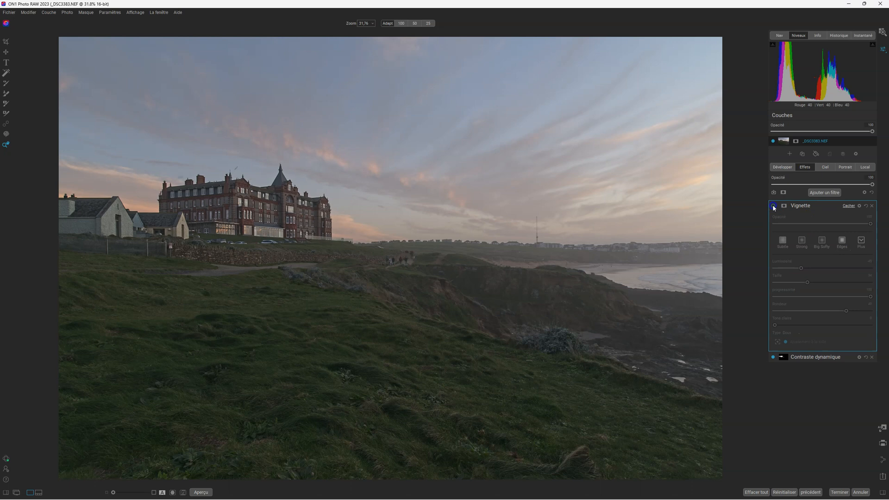
left_click(773, 206)
left_click(773, 206)
left_click(773, 206)
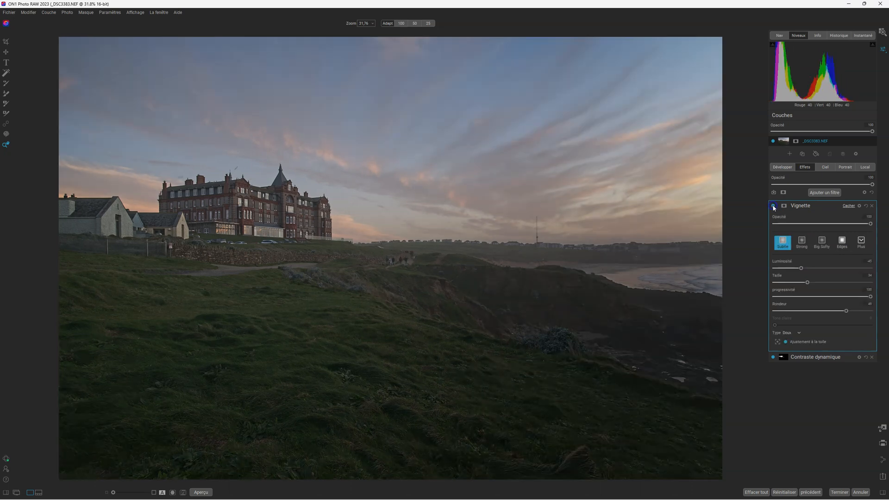
left_click(773, 207)
left_click(773, 207)
left_click(773, 206)
left_click(773, 206)
left_click(773, 207)
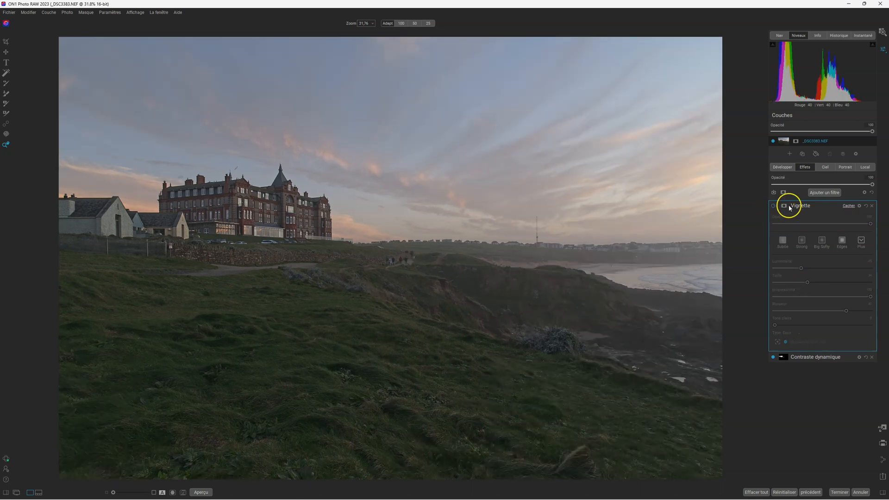
left_click(773, 207)
left_click(773, 207)
Step: Give the local adjustment the Darken preset and paint it over part of the foreground grass with a size 175 brush
left_click(869, 170)
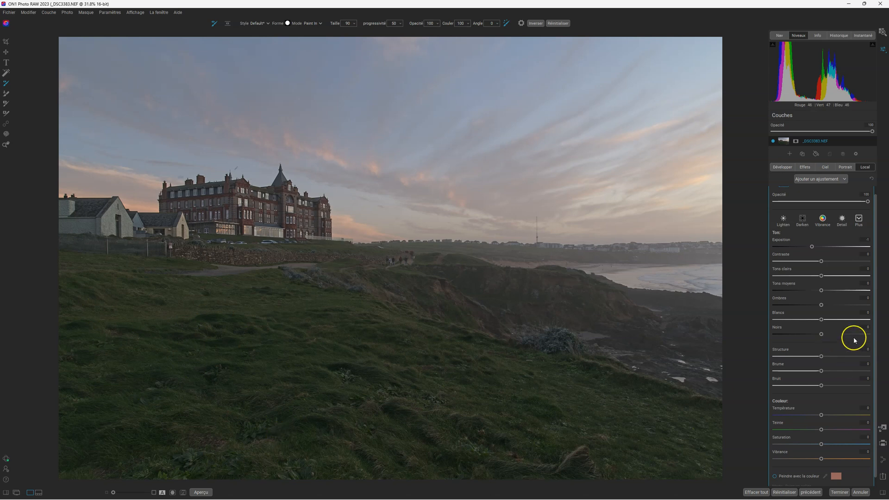
left_click(805, 225)
left_click(783, 223)
left_click(803, 225)
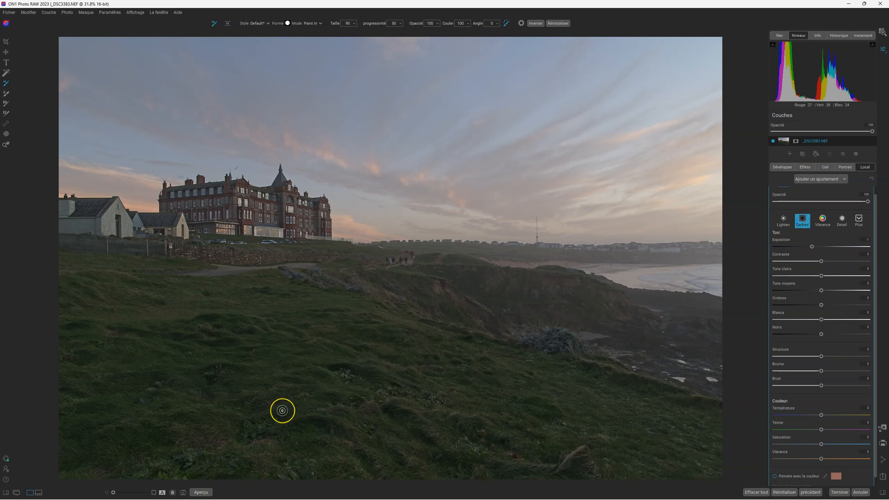
scroll(283, 410, "up", 2)
scroll(817, 296, "up", 1)
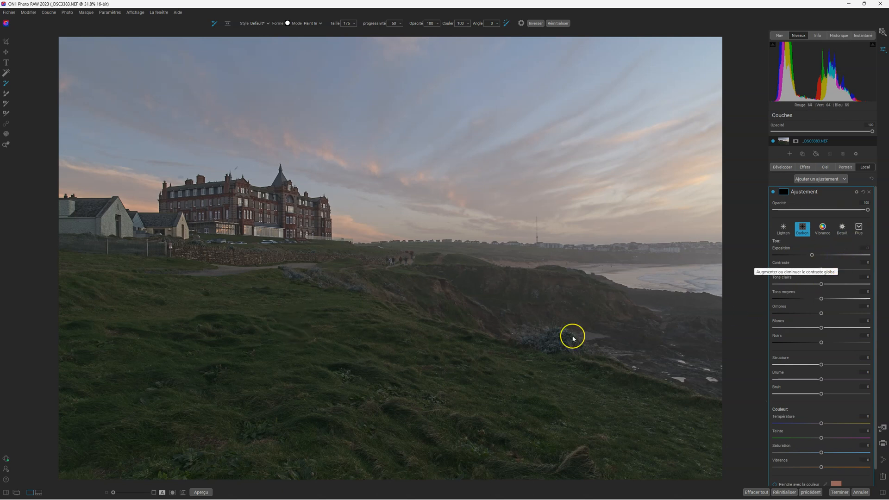
mouse_move(327, 436)
left_mouse_down()
mouse_move(282, 468)
mouse_move(330, 481)
mouse_move(392, 476)
mouse_move(378, 474)
mouse_move(365, 445)
mouse_move(349, 371)
mouse_move(452, 460)
left_mouse_up()
left_click_drag(357, 391, 356, 384)
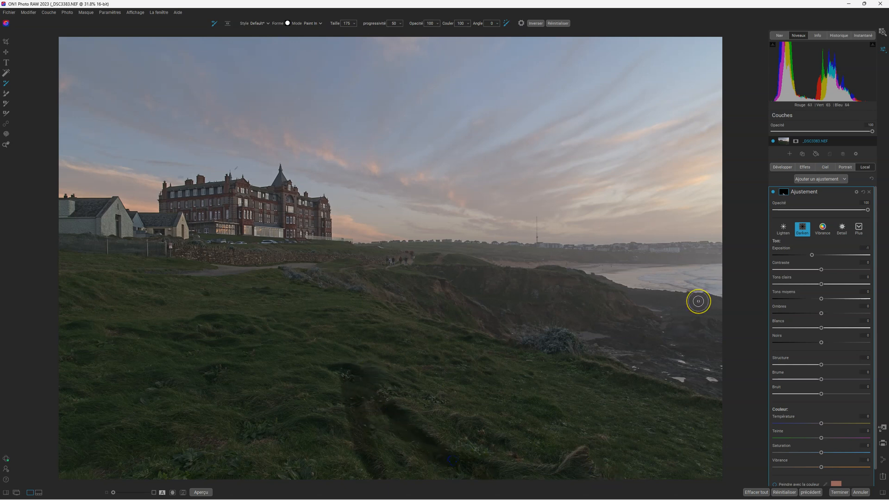
Step: Set the local adjustment's blend mode to Dodge couleur (Color Dodge) and paint more of the foreground grass
left_click(856, 193)
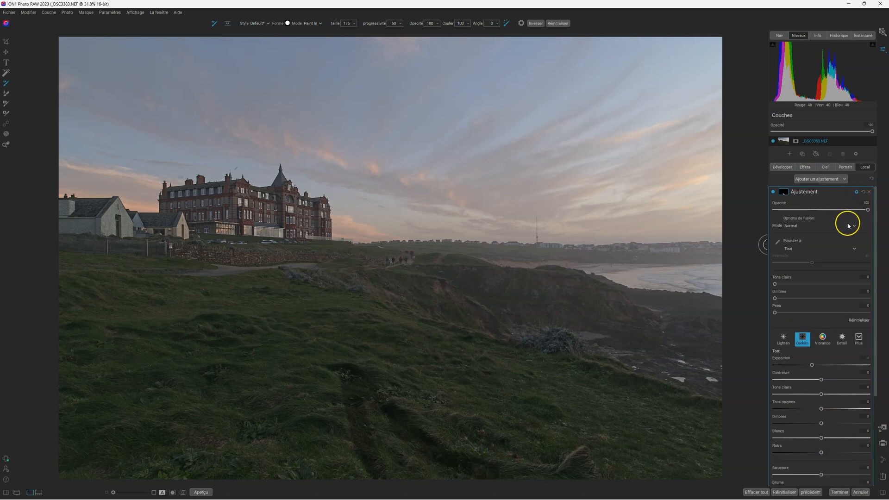
left_click(854, 226)
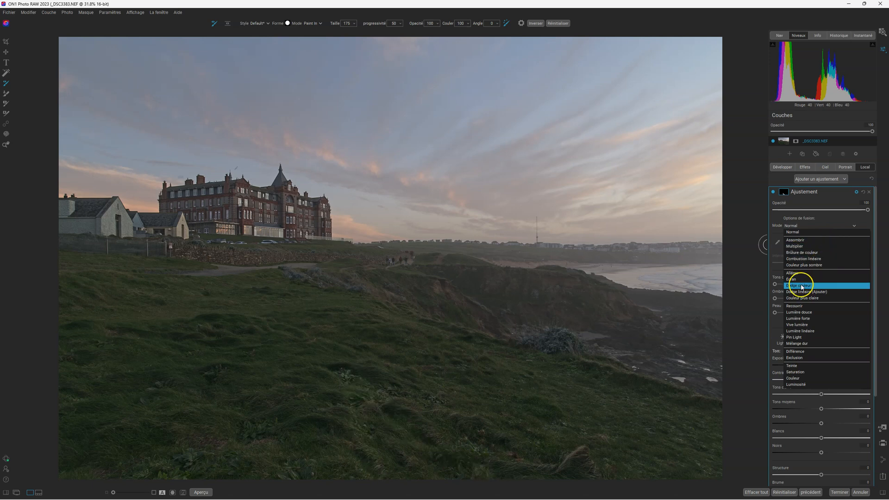
left_click(795, 285)
left_click(773, 193)
left_click(773, 192)
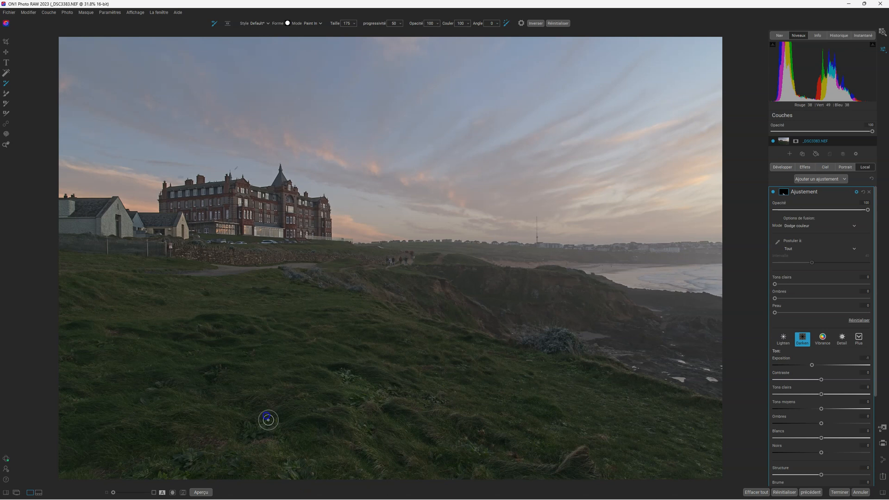
mouse_move(246, 477)
left_mouse_down()
mouse_move(238, 410)
mouse_move(210, 384)
mouse_move(225, 317)
mouse_move(365, 365)
mouse_move(286, 407)
mouse_move(564, 471)
mouse_move(393, 356)
mouse_move(240, 288)
mouse_move(213, 411)
mouse_move(165, 379)
mouse_move(119, 371)
mouse_move(92, 417)
mouse_move(291, 279)
mouse_move(446, 349)
mouse_move(173, 301)
mouse_move(150, 287)
mouse_move(93, 335)
mouse_move(419, 397)
mouse_move(403, 353)
left_mouse_up()
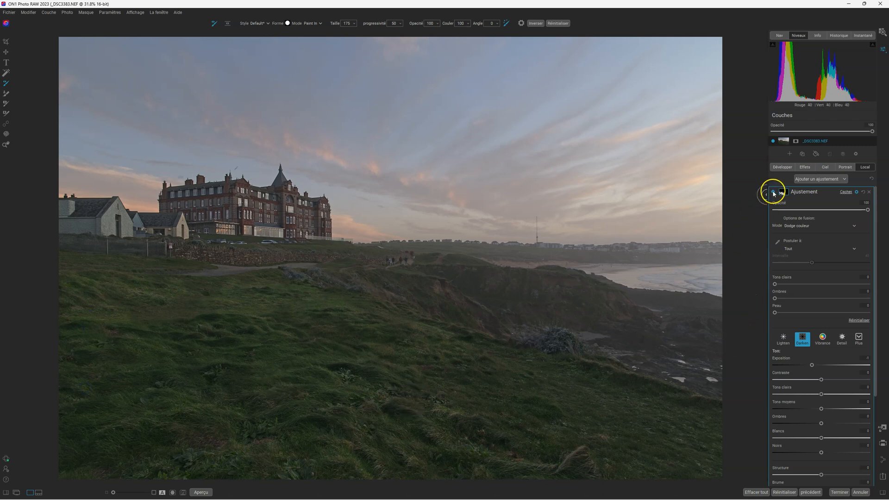
Step: Compare the foreground grass with and without the painted local adjustment
left_click(773, 192)
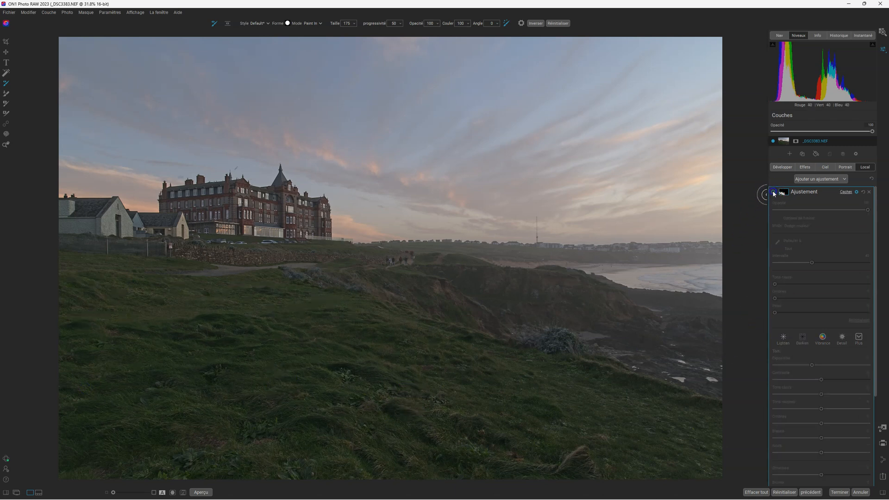
left_click(773, 193)
left_click(773, 192)
left_click(773, 192)
left_click(773, 193)
left_click(773, 192)
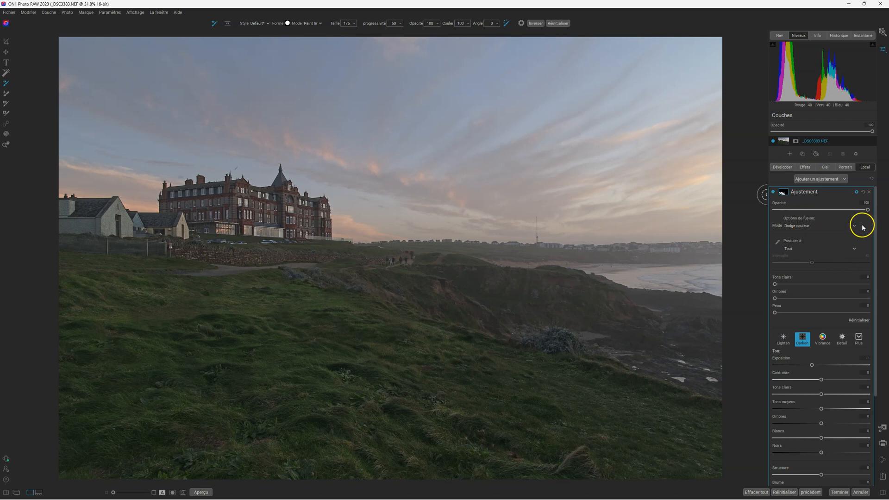
left_click(773, 193)
left_click(774, 192)
left_click(774, 192)
left_click(773, 192)
Step: Lower the local adjustment's opacity to about 40, comparing the grass with and without the adjustment
left_click(867, 211)
left_click_drag(827, 211, 758, 209)
left_click(771, 192)
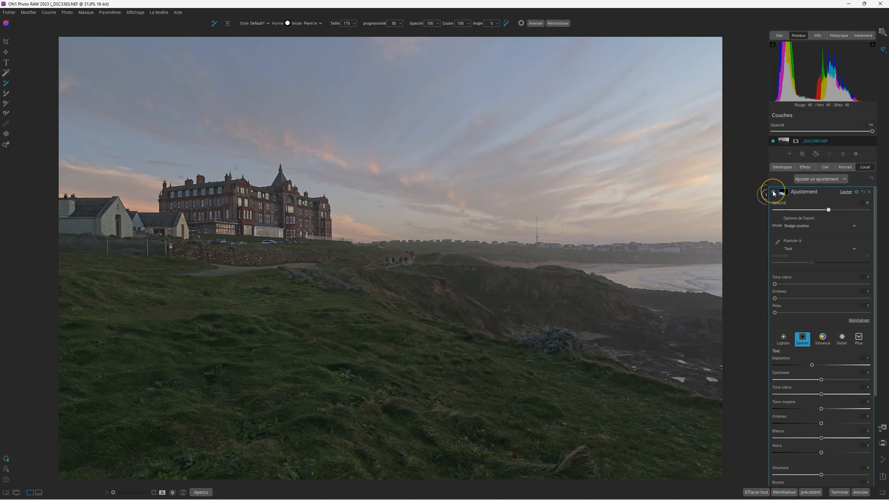
left_click(774, 192)
left_click(774, 192)
left_click(773, 192)
left_click(773, 193)
left_click(829, 210)
left_click(774, 192)
left_click(773, 193)
left_click(773, 193)
left_click(773, 193)
Step: Return to the effects, compare the photo with and without the vignette, and leave the Vignette filter enabled
left_click(802, 168)
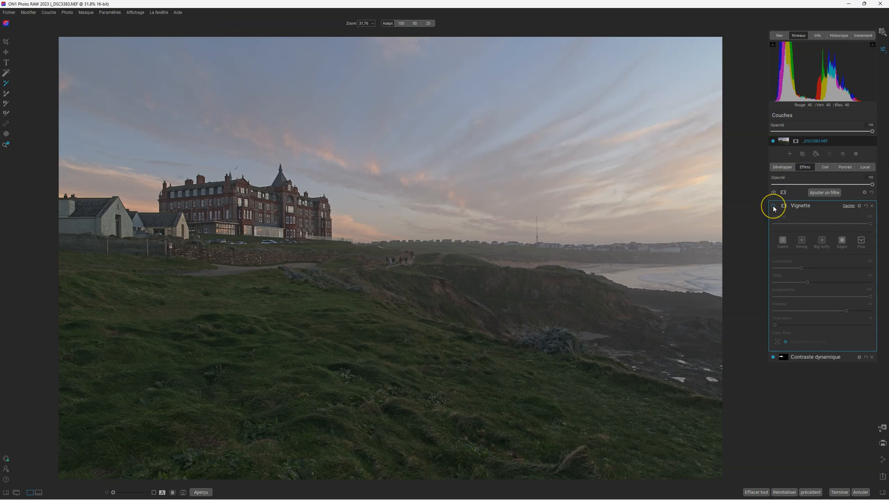
left_click(774, 207)
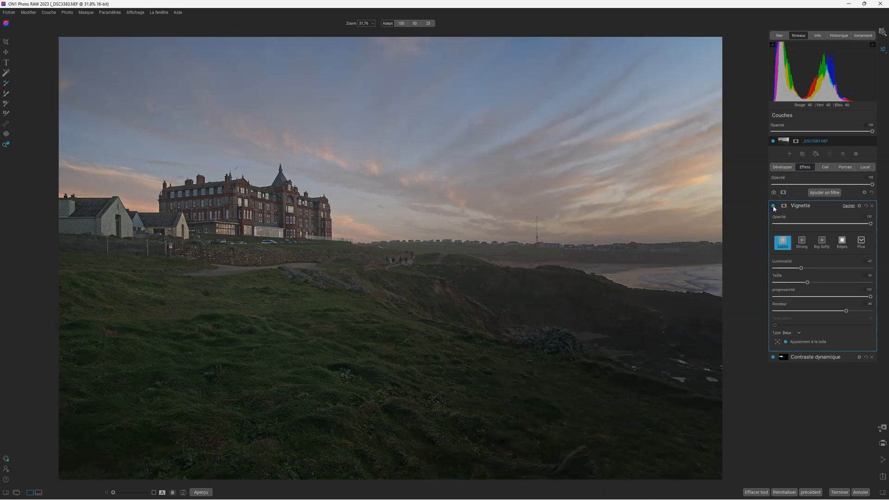
left_click(774, 207)
left_click(774, 206)
Step: Compare the vignetted photo with and without the local adjustment on the grass
left_click(865, 167)
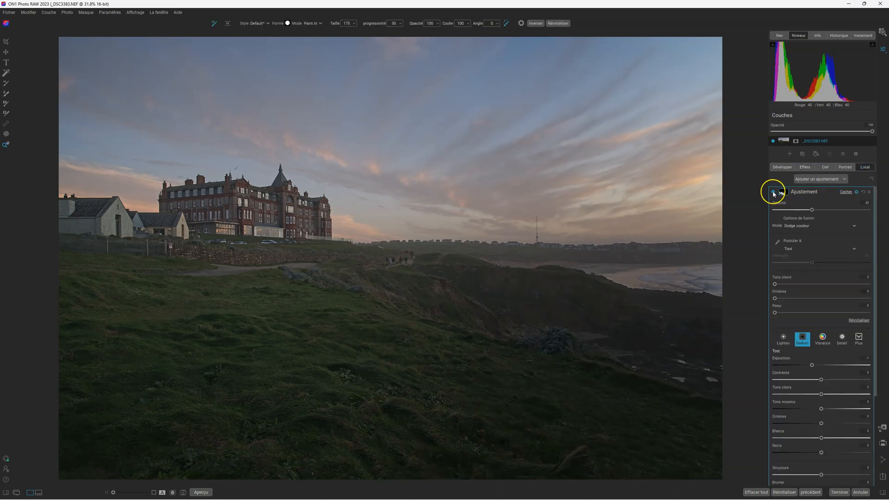
left_click(774, 192)
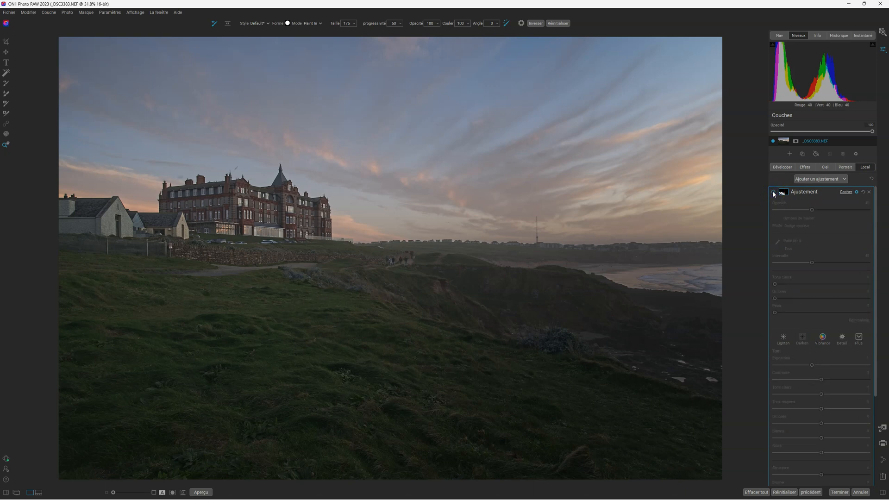
left_click(774, 192)
left_click(774, 193)
left_click(774, 193)
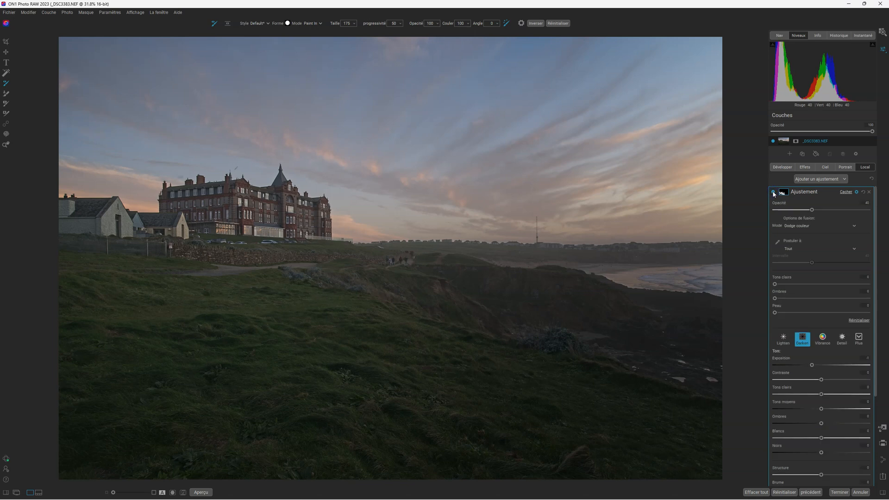
Step: Check the Vignette filter's effect once more and compare the edited photo with the original
left_click(807, 168)
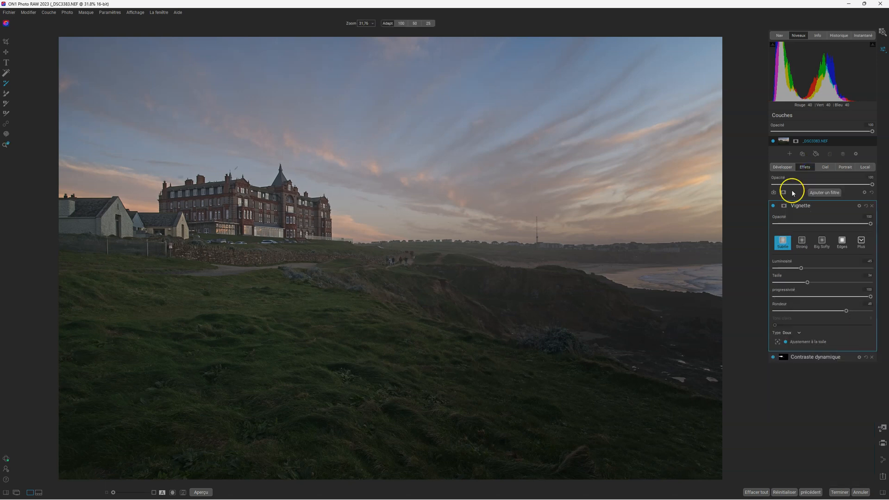
left_click(774, 205)
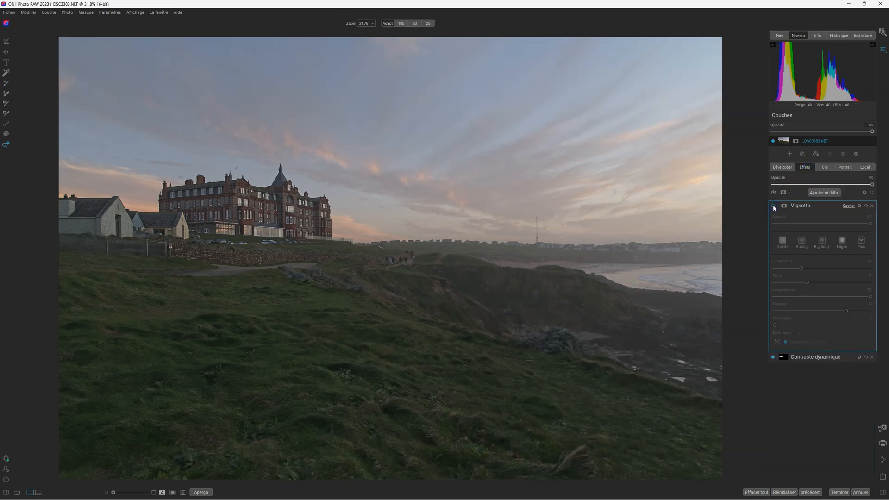
left_click(774, 206)
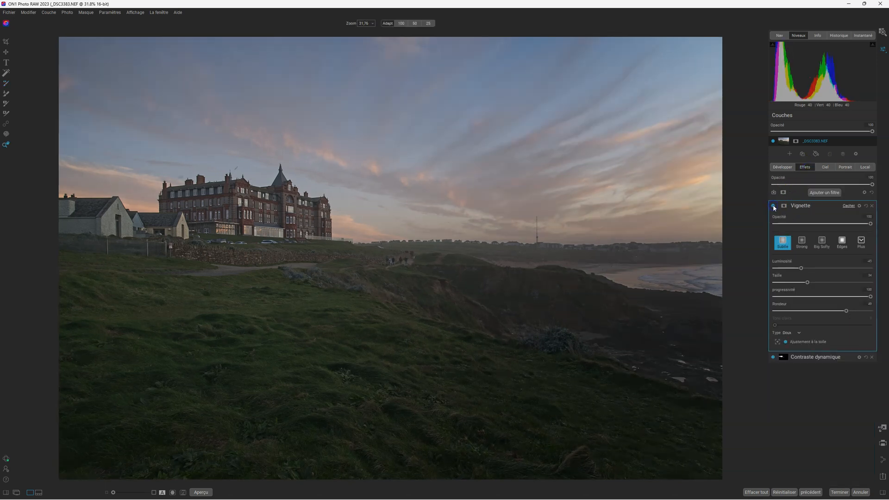
left_click(832, 216)
key("backslash")
key("backslash")
Step: Add an Ensoleillement (Sunshine) filter and disable the Vignette filter
left_click(828, 193)
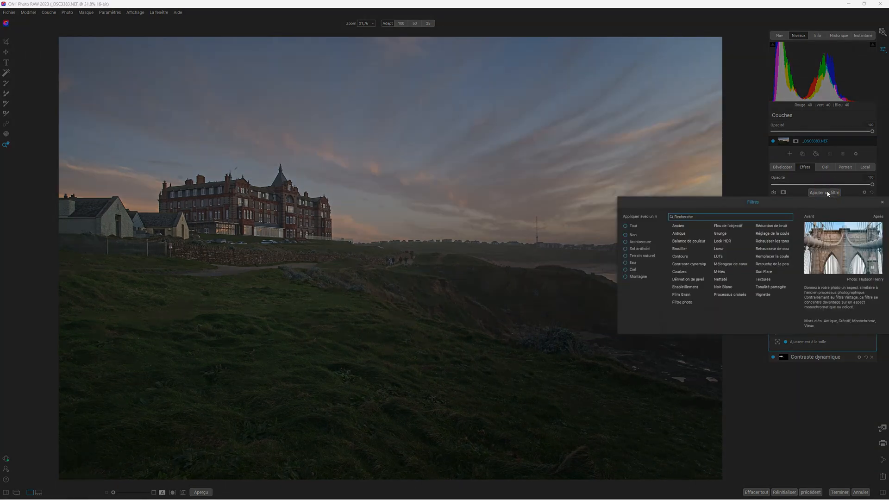
left_click(683, 287)
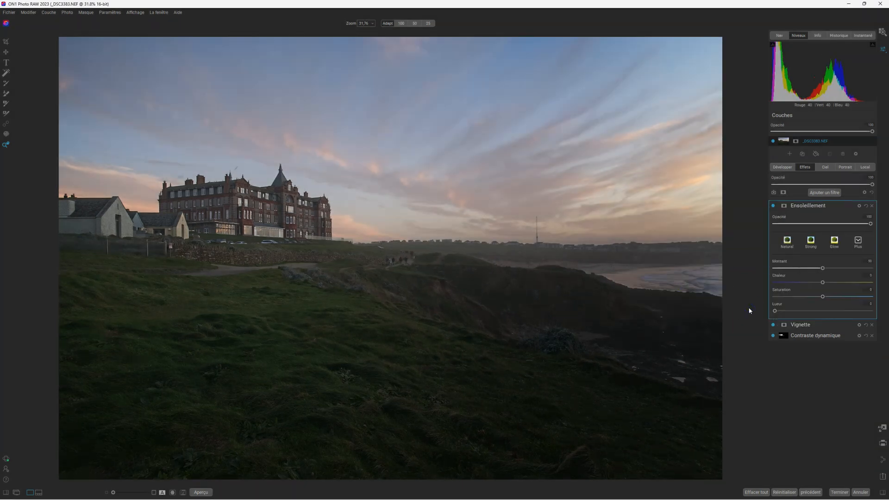
left_click(773, 325)
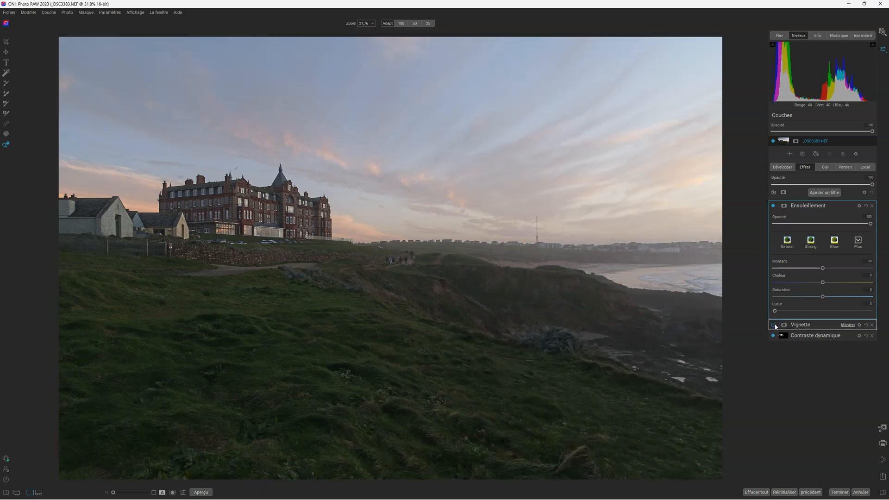
left_click(774, 326)
Step: Set the Ensoleillement filter's Montant (Amount) to about 64, Chaleur (Warmth) to about 13 and Lueur (Glow) to about 31
left_click(824, 269)
mouse_move(840, 268)
left_mouse_down()
mouse_move(862, 268)
mouse_move(823, 269)
mouse_move(822, 283)
mouse_move(837, 284)
left_mouse_up()
left_click(834, 267)
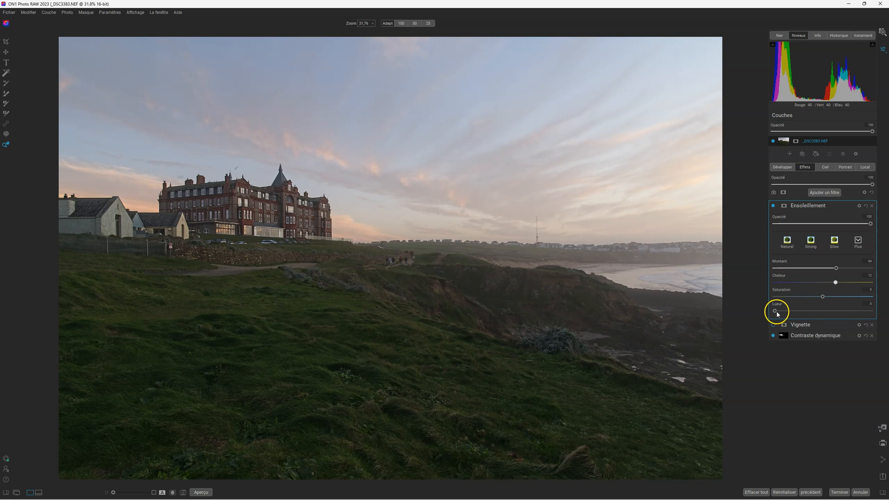
left_click_drag(777, 312, 805, 310)
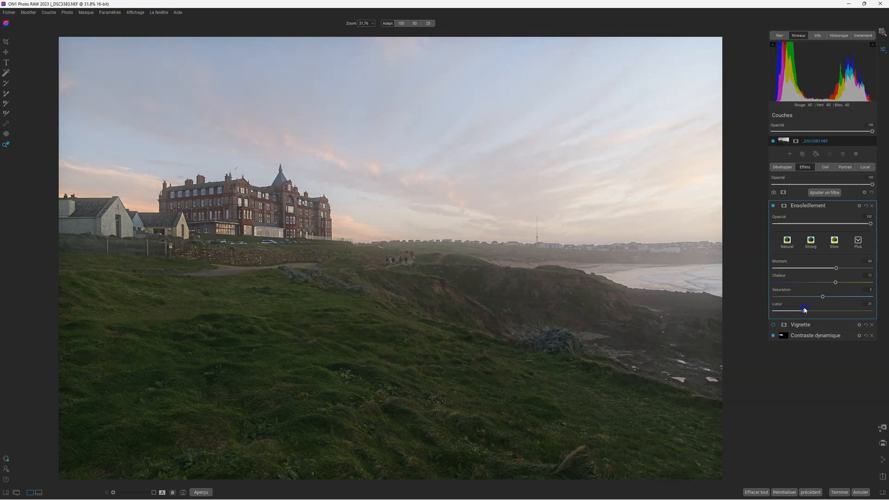
Step: Compare the photo with and without the Ensoleillement filter
left_click(773, 205)
left_click(773, 206)
left_click(773, 205)
left_click(774, 206)
left_click(773, 205)
left_click(773, 206)
Step: Fine-tune the Ensoleillement filter to Saturation about 9, Lueur (Glow) about 16 and Montant (Amount) about 20
mouse_move(806, 309)
left_mouse_down()
mouse_move(842, 310)
mouse_move(778, 309)
mouse_move(823, 310)
mouse_move(783, 310)
mouse_move(801, 308)
left_mouse_up()
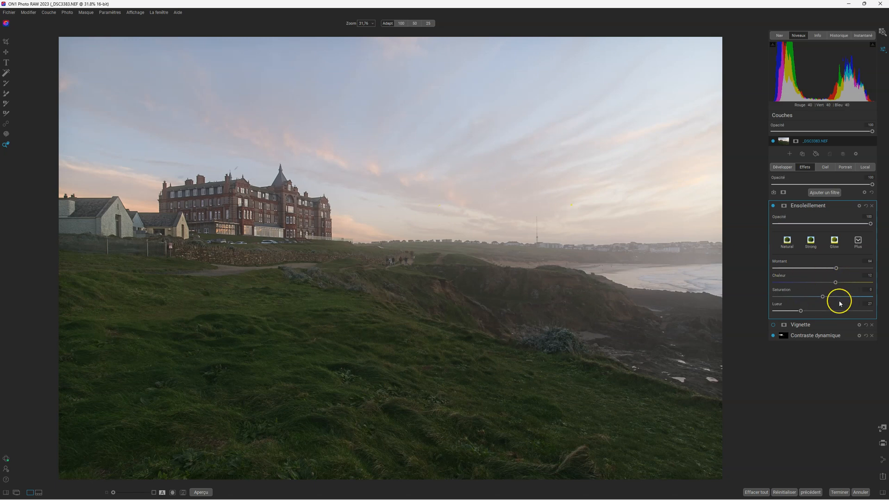
left_click_drag(823, 296, 832, 297)
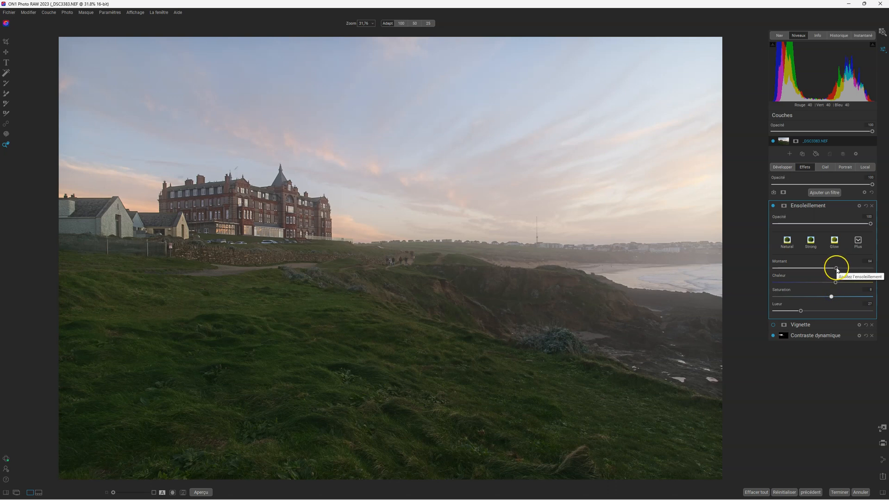
left_click_drag(836, 268, 805, 269)
left_click_drag(800, 310, 791, 312)
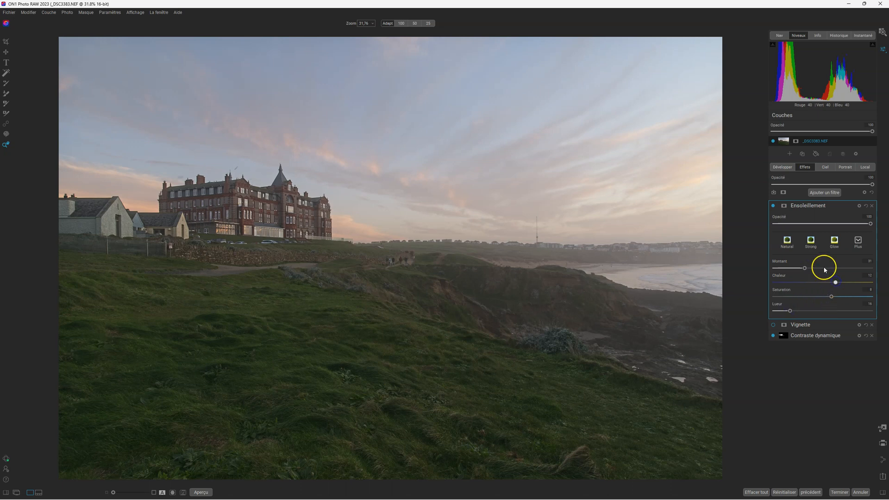
left_click_drag(804, 268, 793, 269)
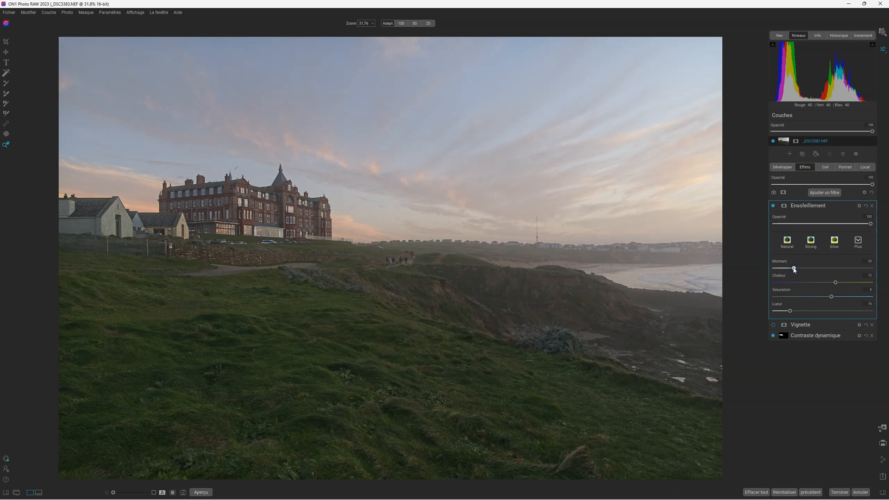
Step: Compare the photo with and without the Ensoleillement filter, and re-enable the Vignette filter
left_click(773, 205)
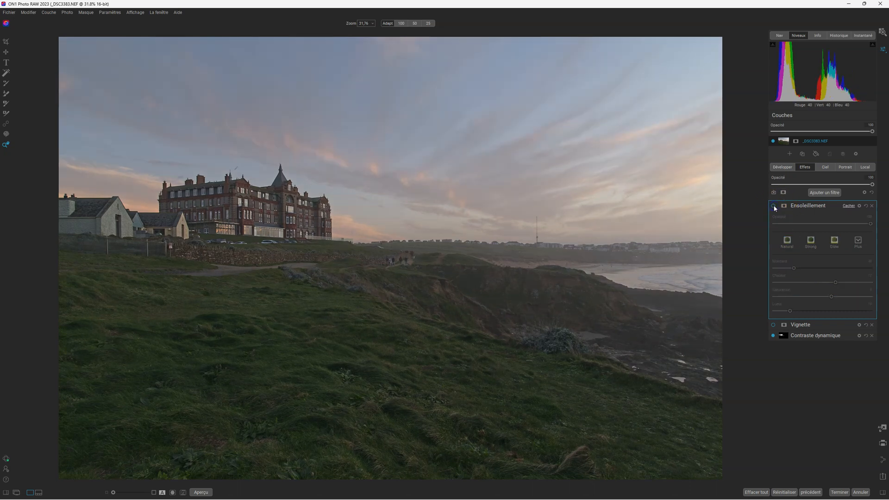
left_click(773, 206)
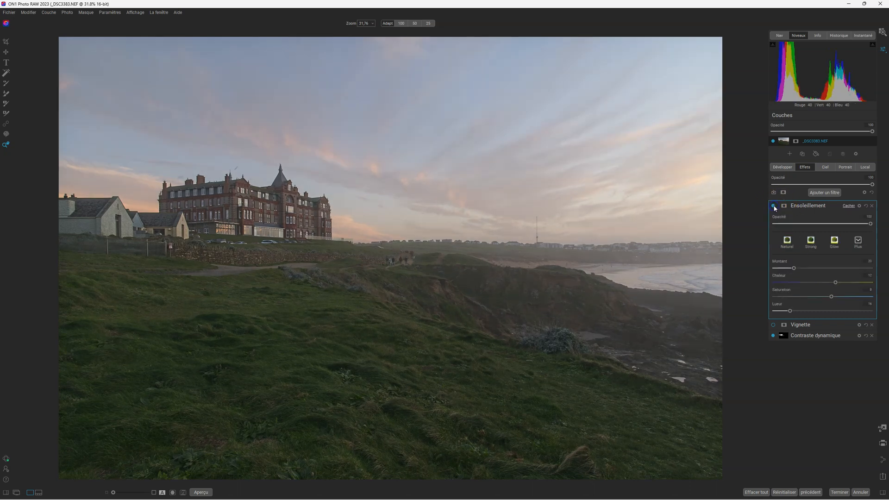
left_click(774, 325)
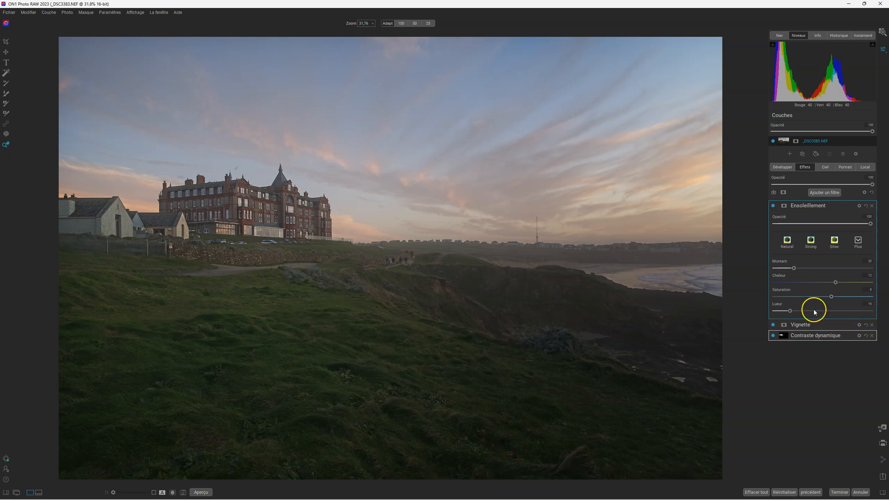
Step: Set the Ensoleillement filter's Lueur (Glow) to about 5 and Montant (Amount) to about 10
left_click_drag(789, 311, 778, 311)
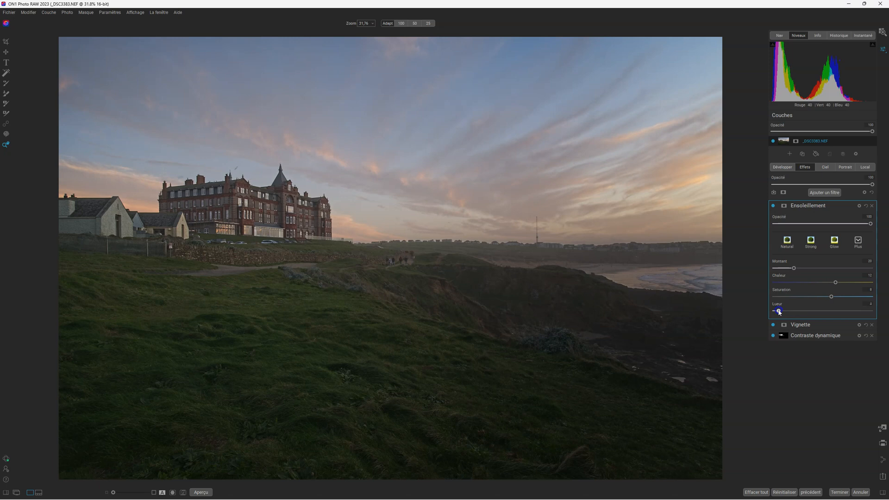
left_click_drag(793, 268, 783, 269)
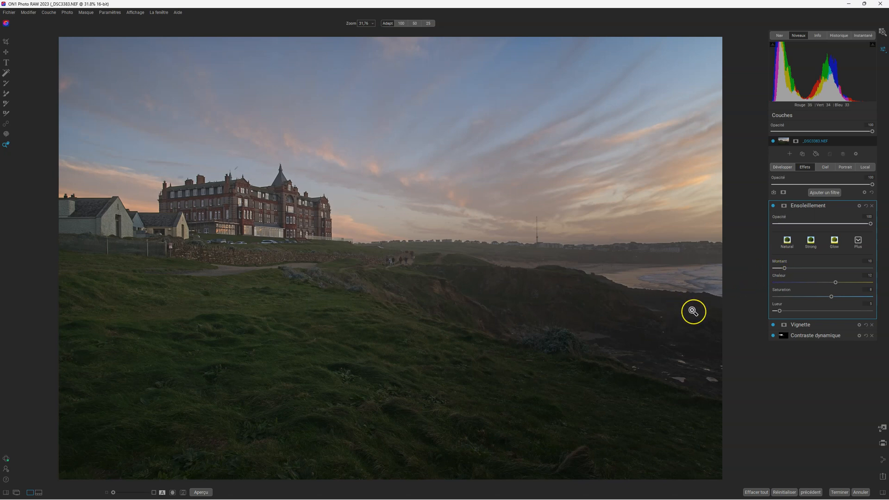
Step: Return to the Développer (Develop) settings, magnify the hotel to 100% and activate the retouching tool
left_click(778, 174)
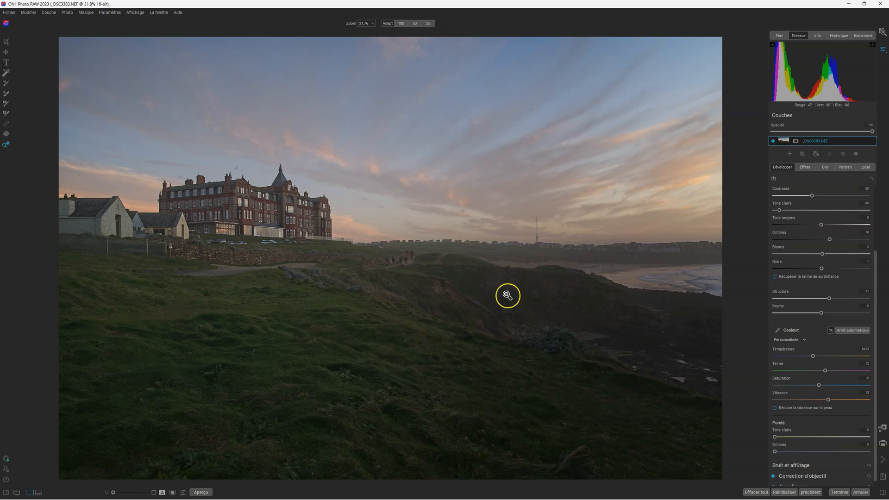
left_click(236, 171)
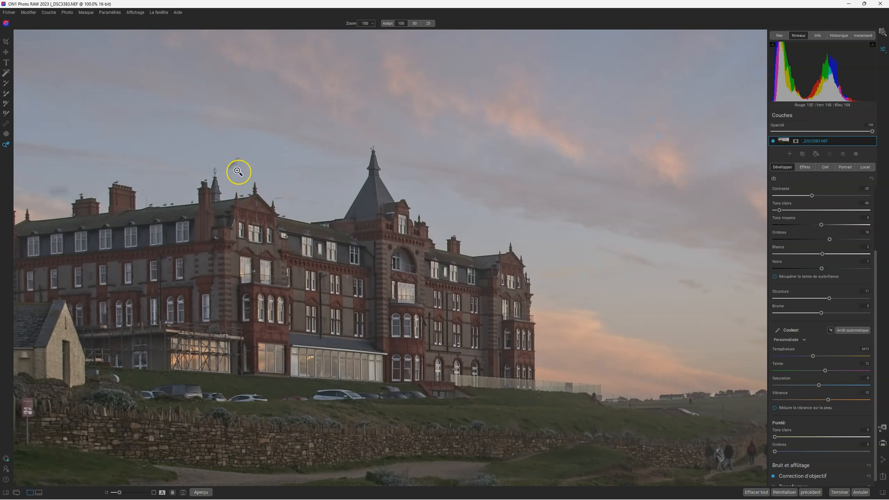
left_click(6, 124)
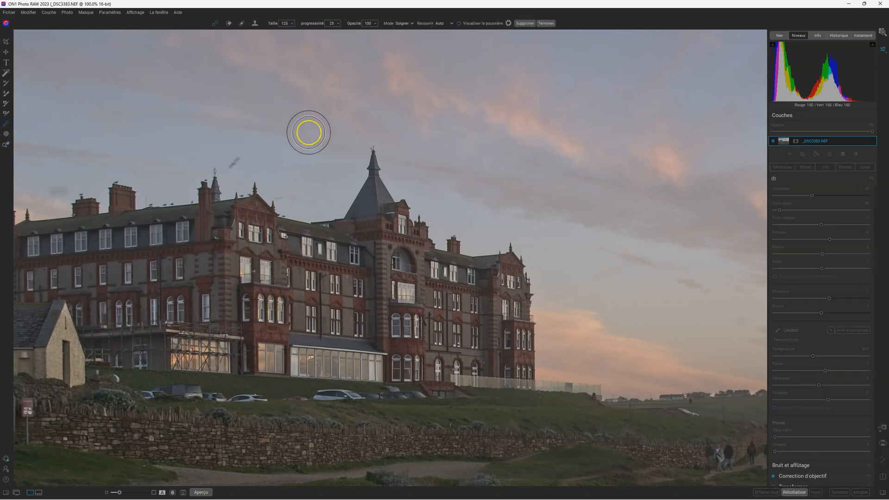
key("bracketleft")
key("bracketleft")
key("bracketleft")
key("bracketleft")
key("bracketleft")
key("bracketleft")
key("bracketleft")
key("bracketleft")
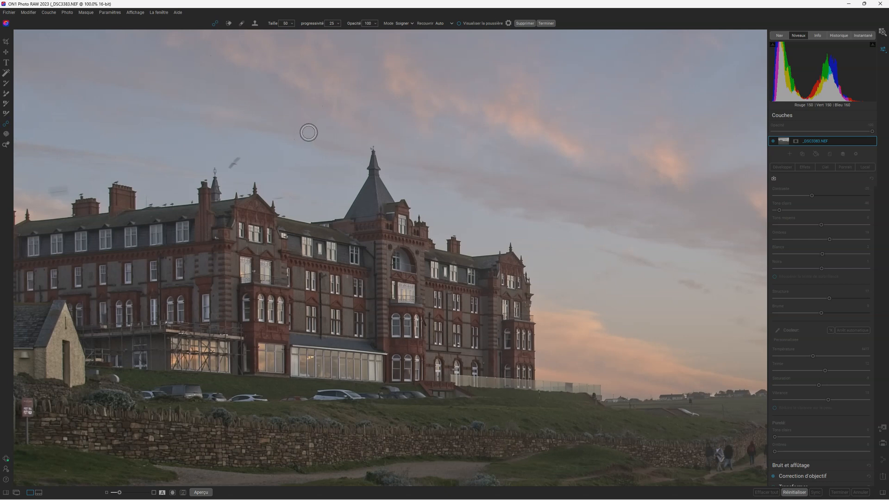
Step: Erase the small dark marks in the sky above the hotel roof with a reduced eraser brush, and return to the full-photo view
left_click(229, 27)
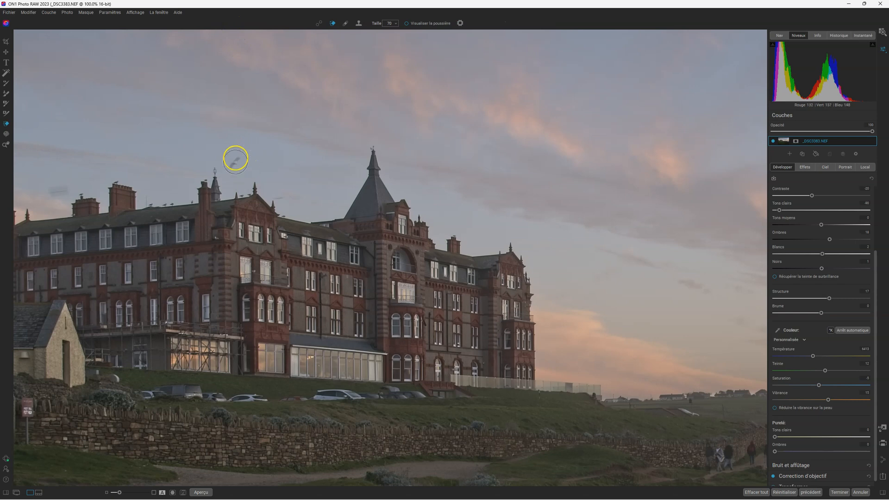
key("bracketleft")
key("bracketleft")
key("bracketleft")
left_click_drag(239, 157, 229, 170)
left_click(279, 198)
left_click_drag(279, 198, 286, 198)
mouse_move(49, 190)
left_mouse_down()
mouse_move(65, 190)
mouse_move(50, 194)
left_mouse_up()
left_click(6, 145)
left_click(529, 352, "alt")
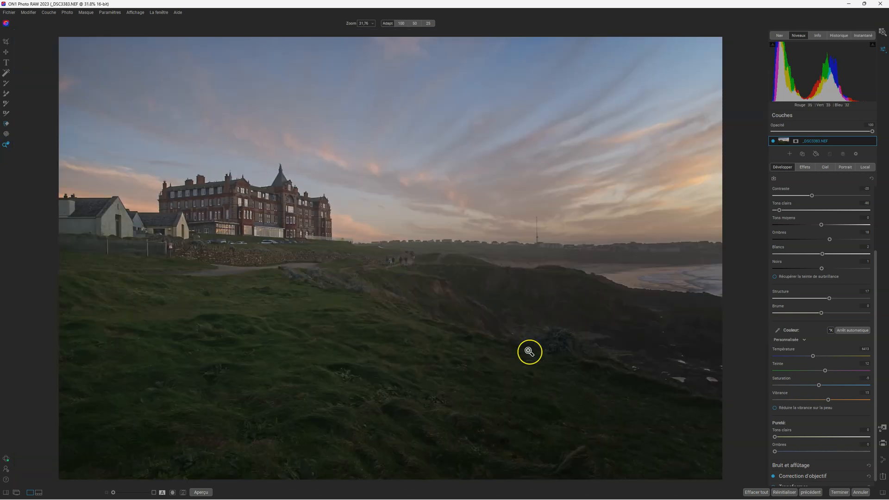